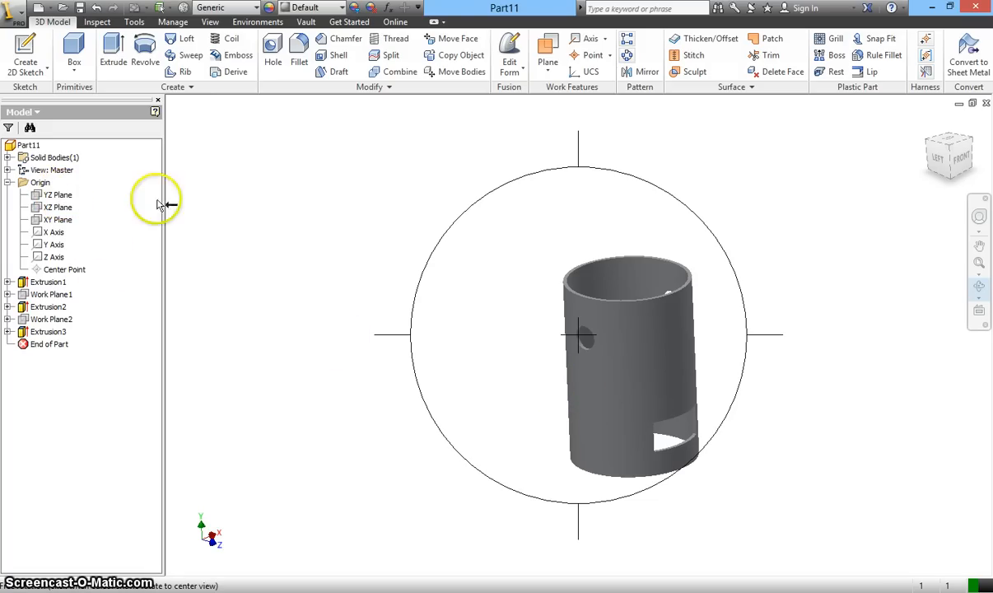
pyautogui.click(549, 74)
pyautogui.click(508, 134)
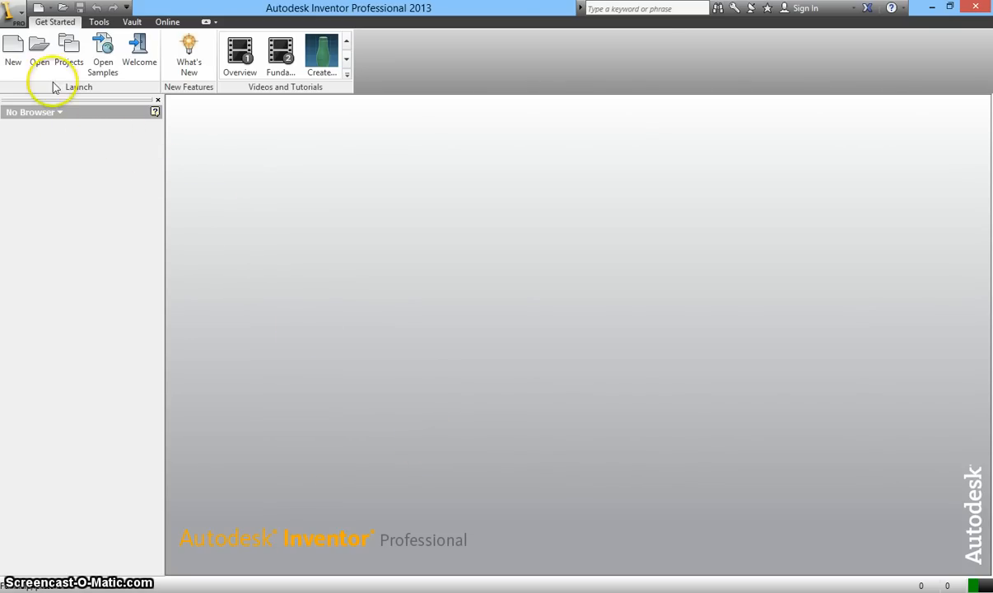
# - Create a new metric part from the Standard (mm).ipt template
pyautogui.click(38, 9)
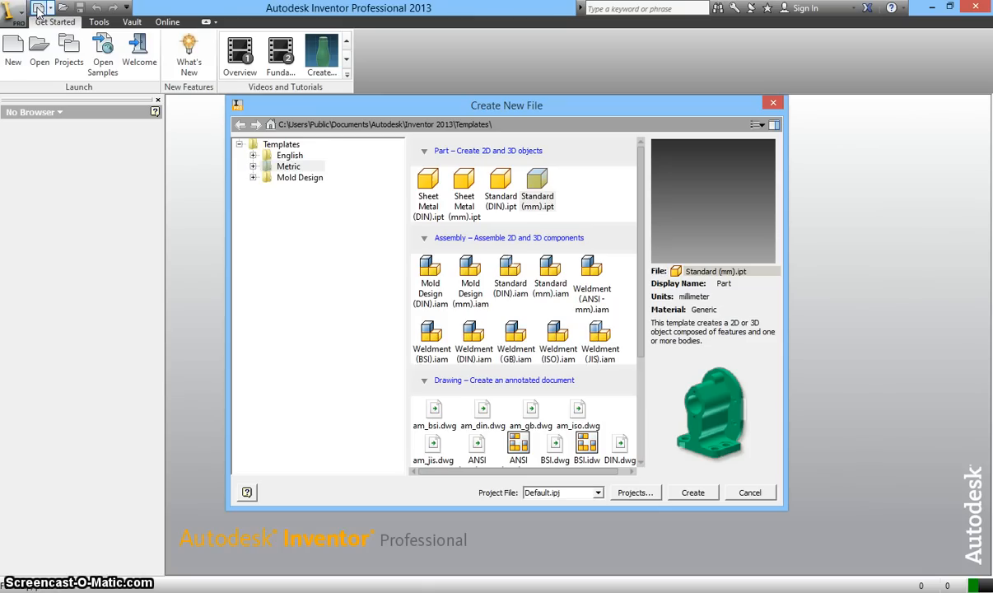
pyautogui.click(539, 188)
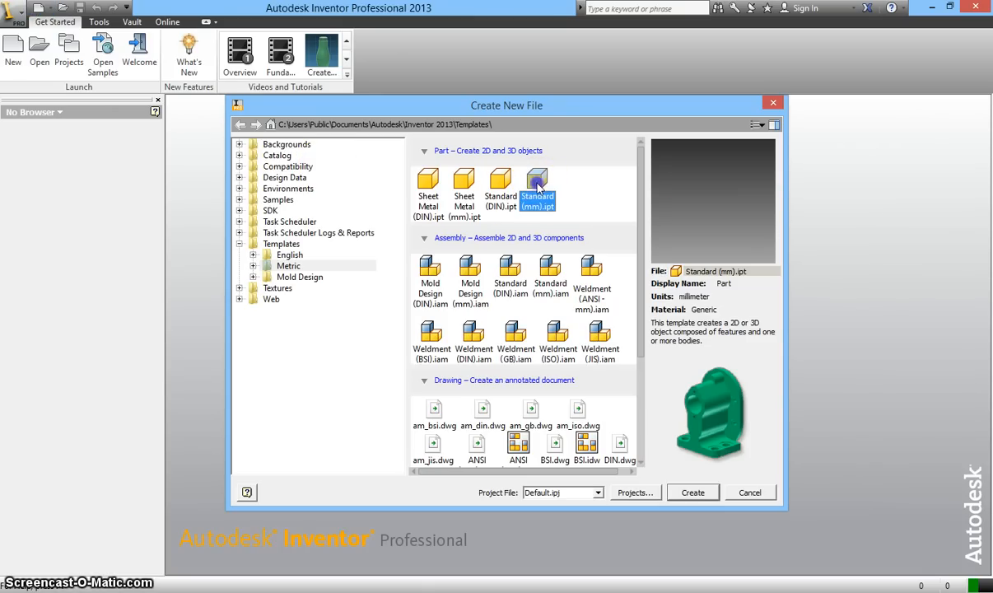
pyautogui.click(694, 492)
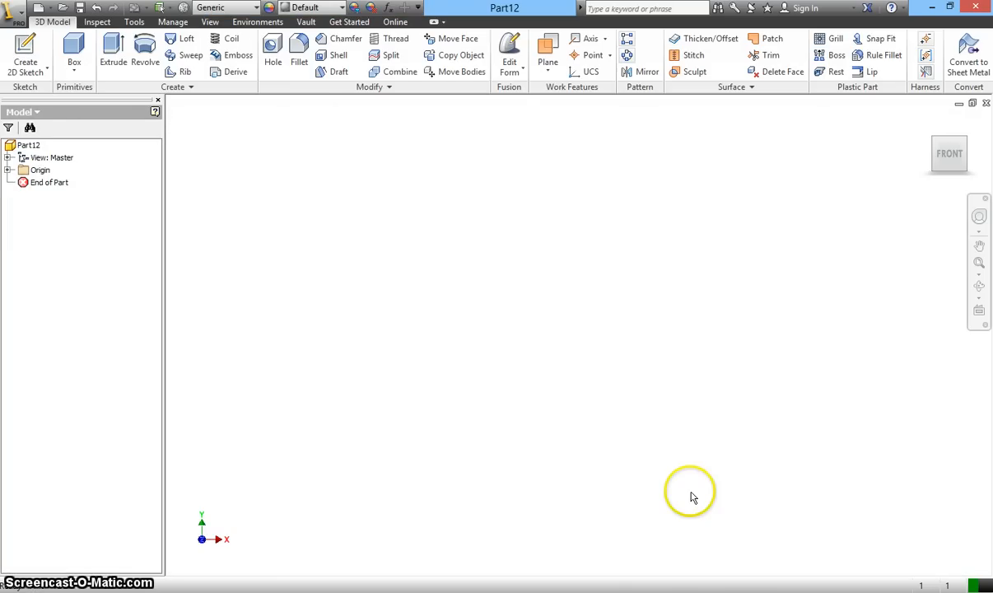
# - Start a 2D sketch on the XZ origin plane
pyautogui.click(47, 73)
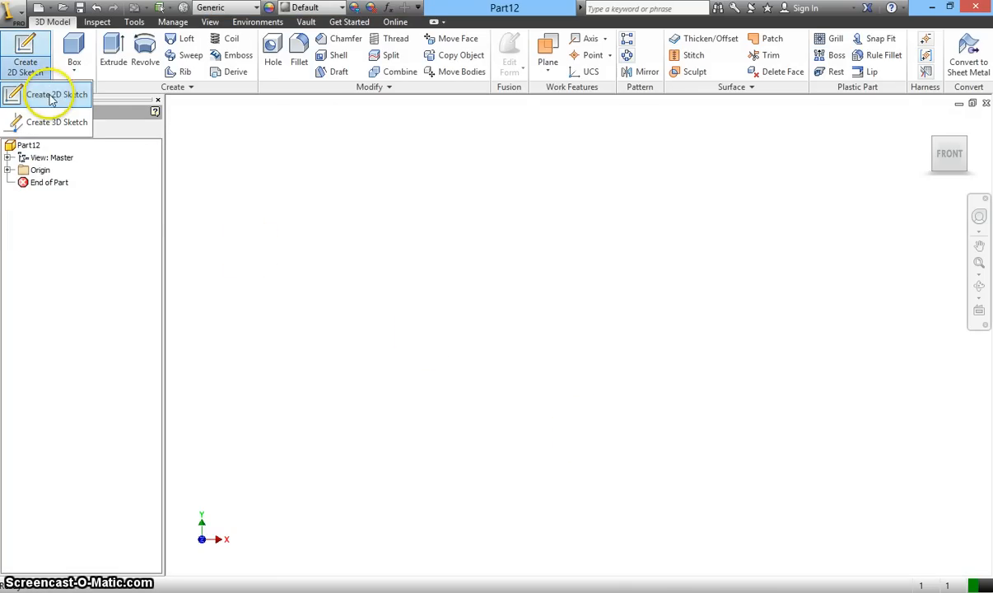
pyautogui.click(51, 97)
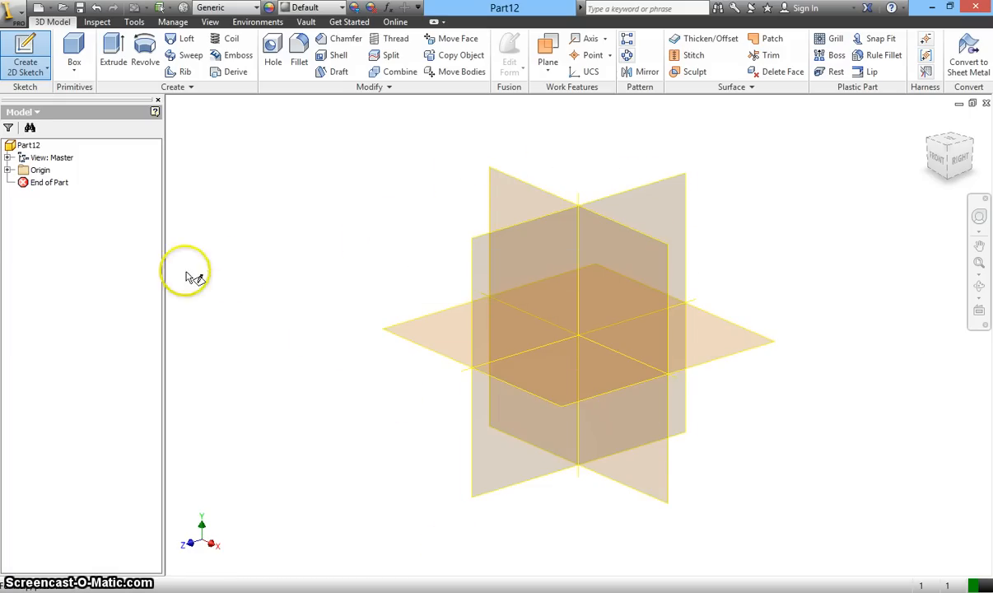
pyautogui.click(7, 170)
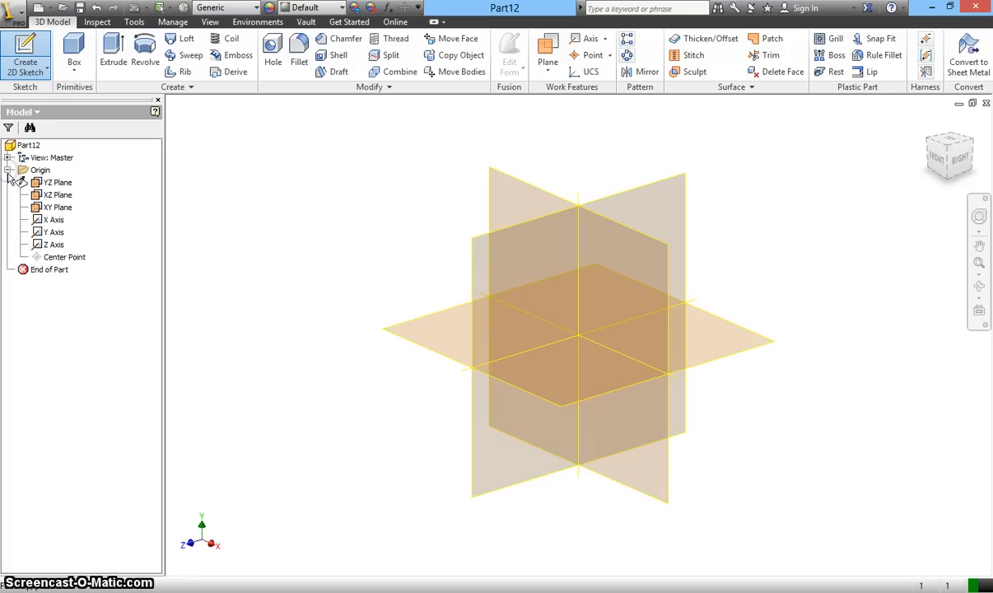
pyautogui.click(61, 196)
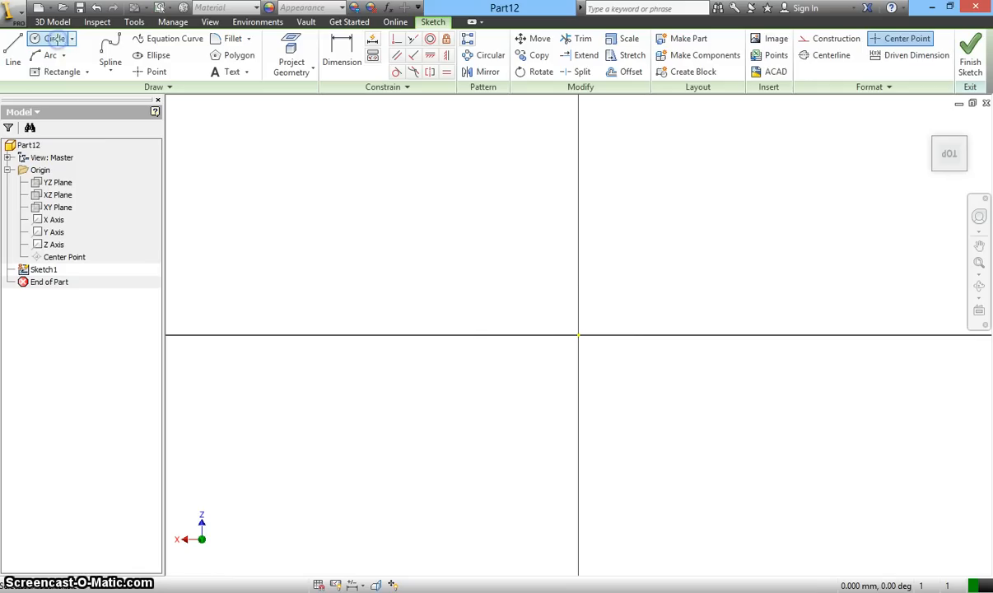
# - Sketch a circle centred on the origin with a diameter of 97 mm
pyautogui.click(54, 39)
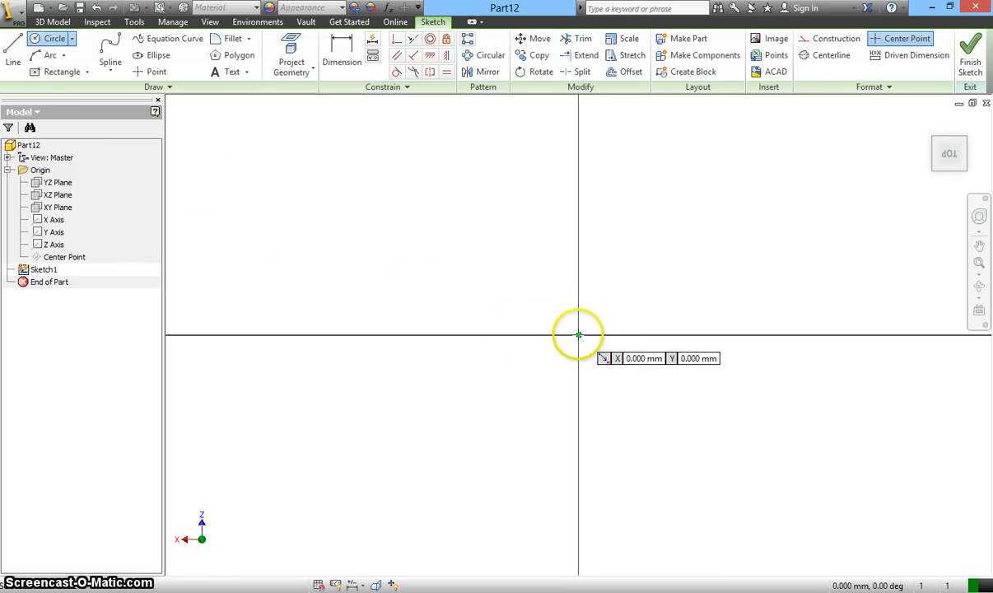
pyautogui.moveTo(578, 335)
pyautogui.mouseDown()
pyautogui.moveTo(665, 408)
pyautogui.moveTo(665, 421)
pyautogui.mouseUp()
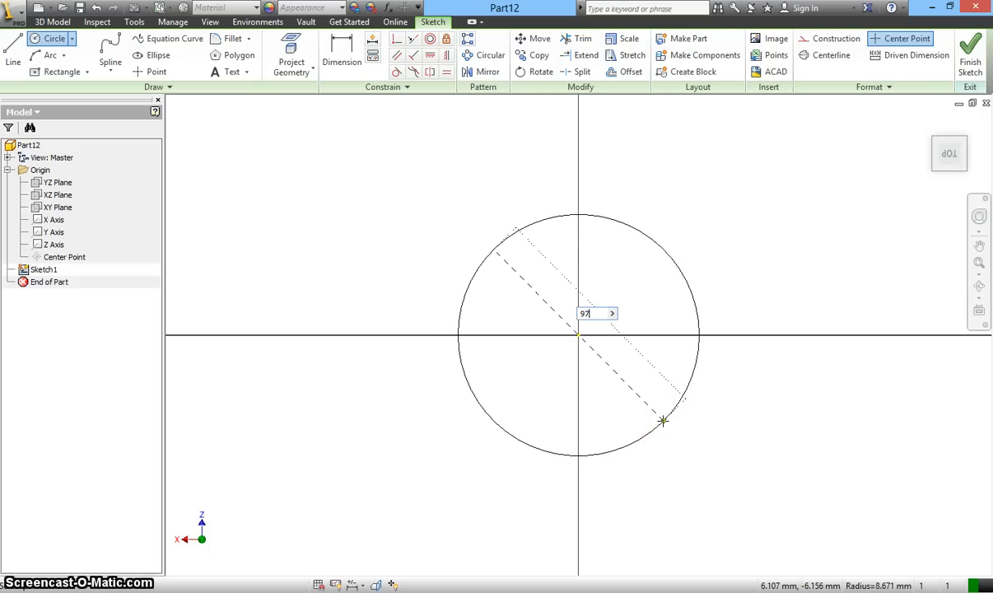
pyautogui.write('97')
pyautogui.press('Return')
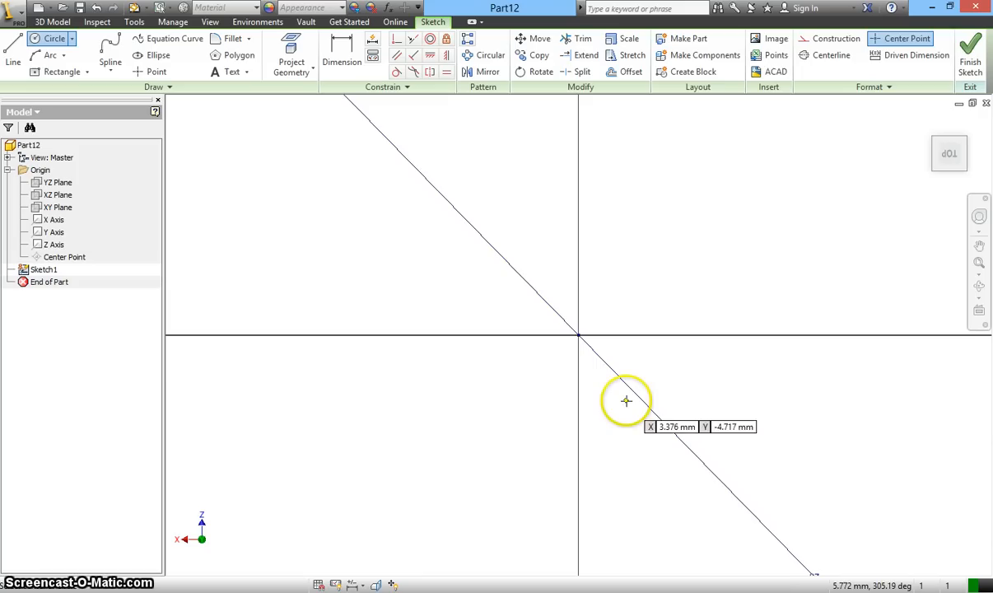
pyautogui.scroll(-5, 618, 393)
pyautogui.scroll(2, 647, 389)
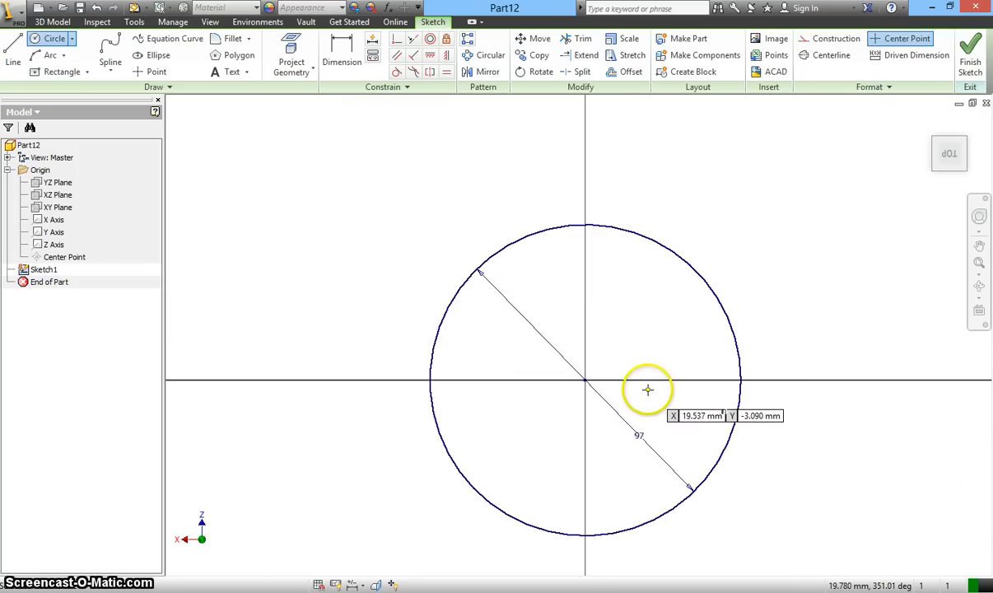
pyautogui.scroll(-2, 647, 389)
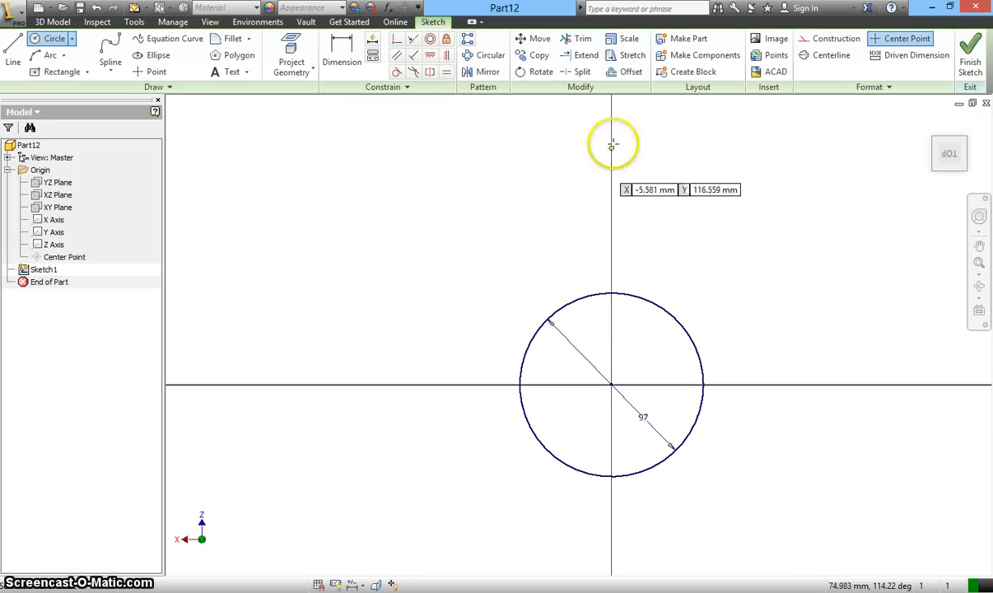
# - Offset the 97 mm circle outward by about 4.3 mm to form a concentric outer circle
pyautogui.click(632, 74)
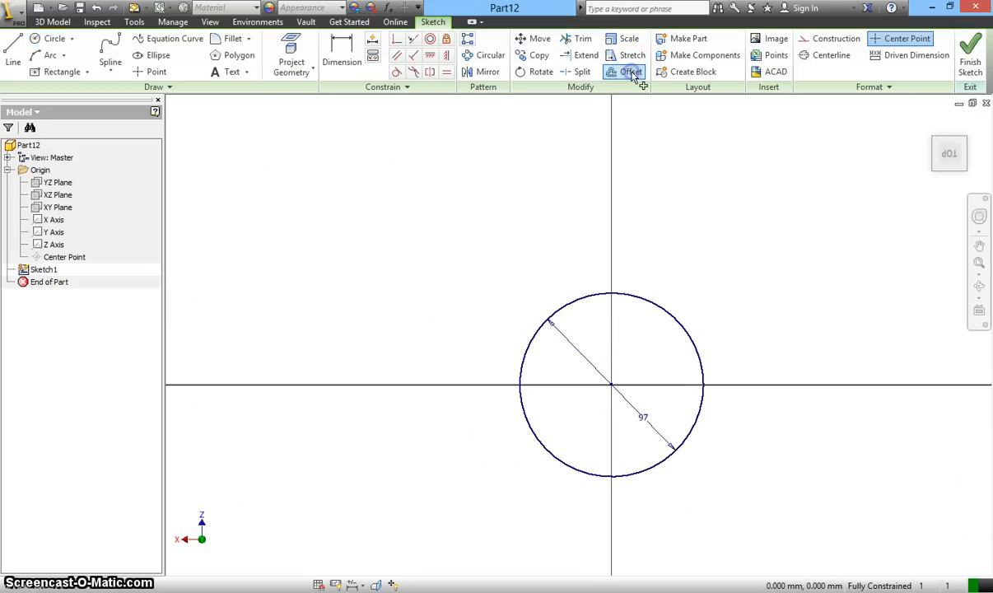
pyautogui.click(640, 302)
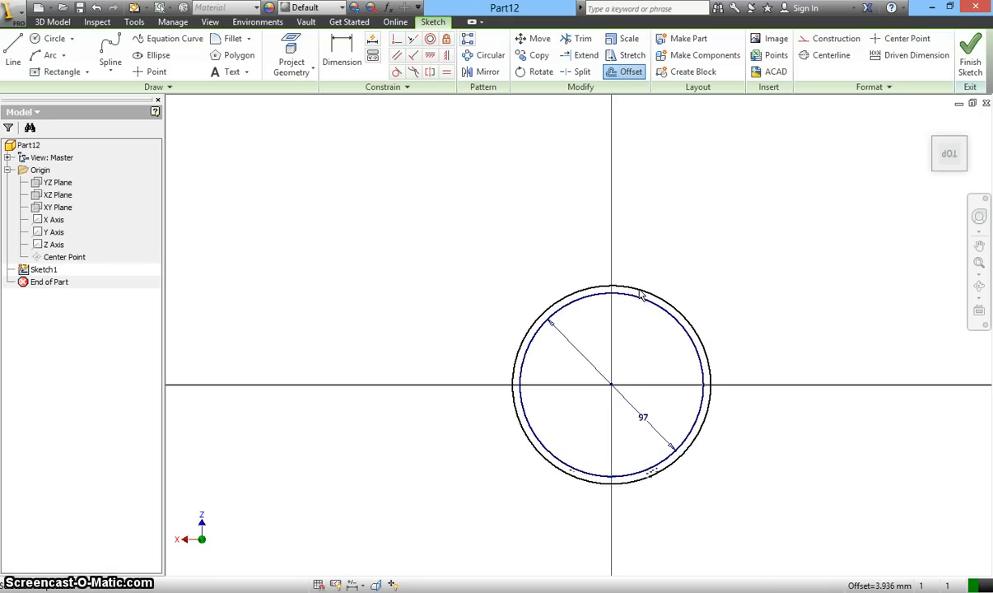
pyautogui.click(639, 292)
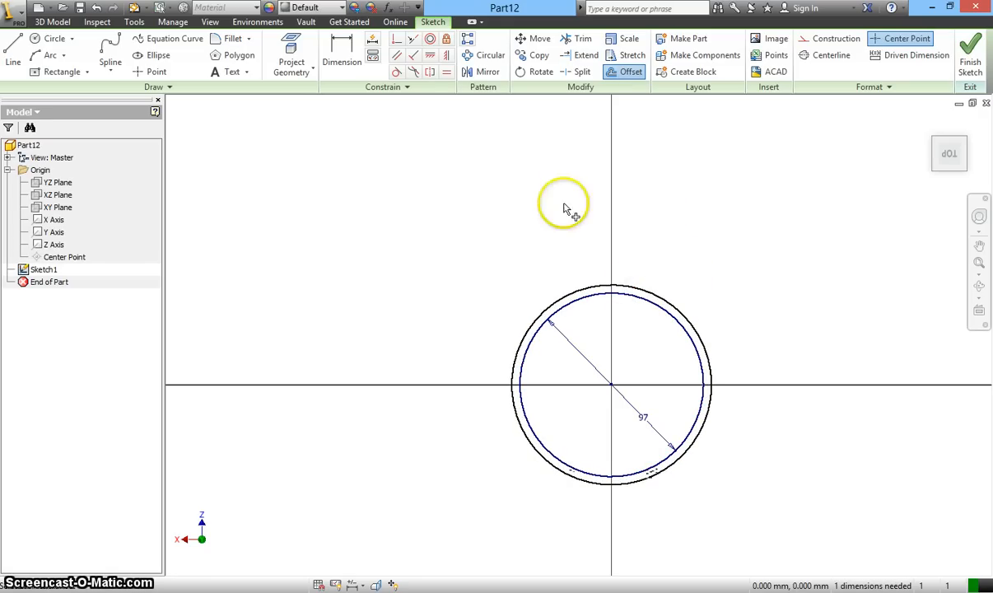
# - Dimension the gap between the two concentric circles as 3 mm and finish the sketch
pyautogui.click(348, 56)
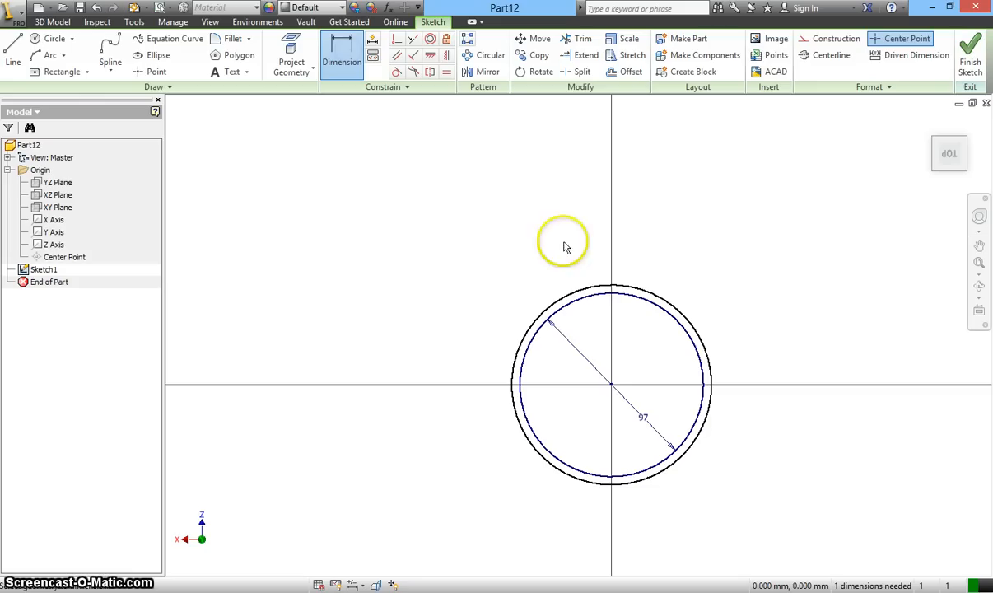
pyautogui.click(628, 297)
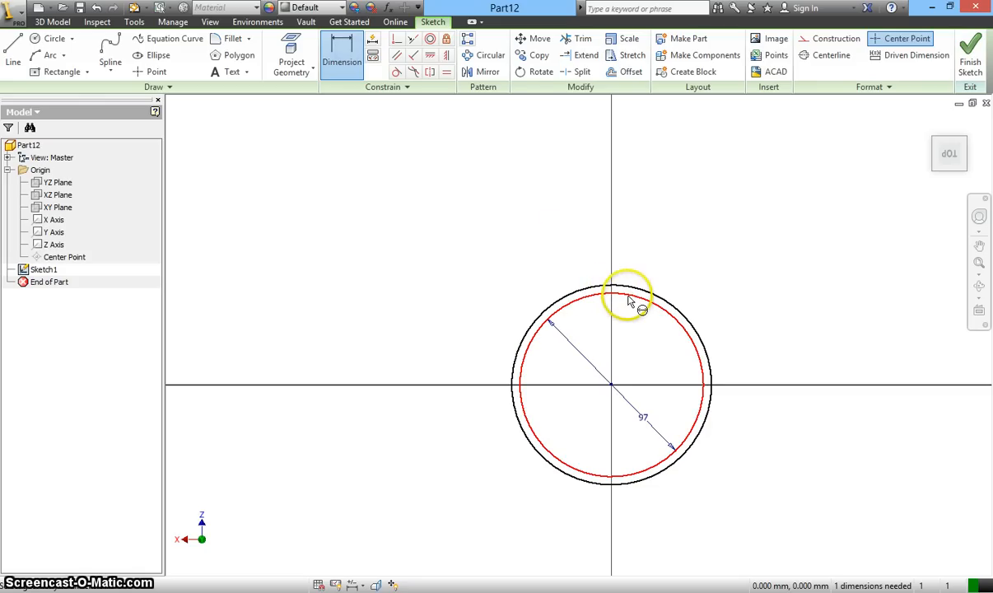
pyautogui.click(637, 286)
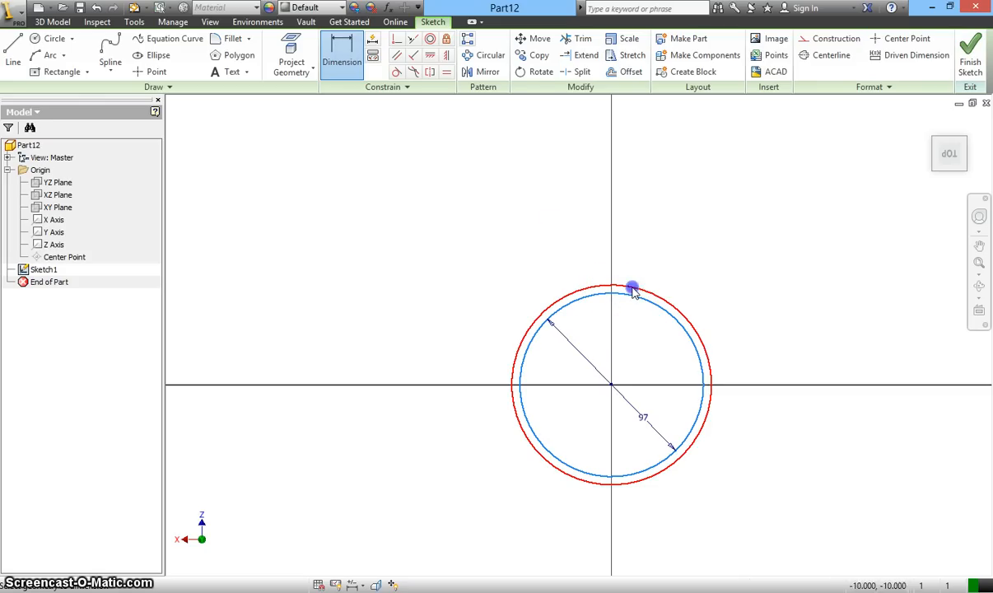
pyautogui.click(661, 275)
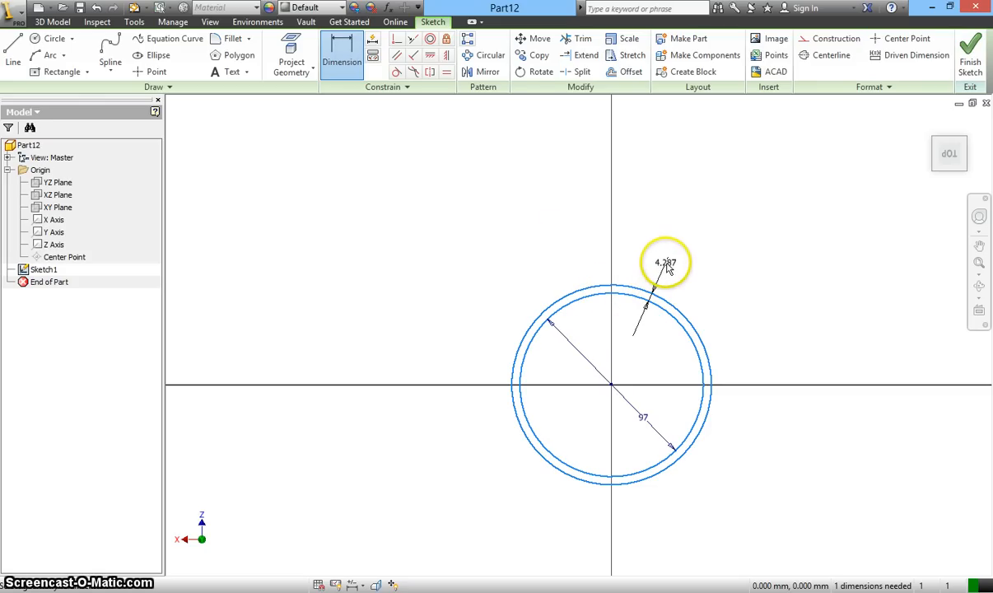
pyautogui.click(666, 265)
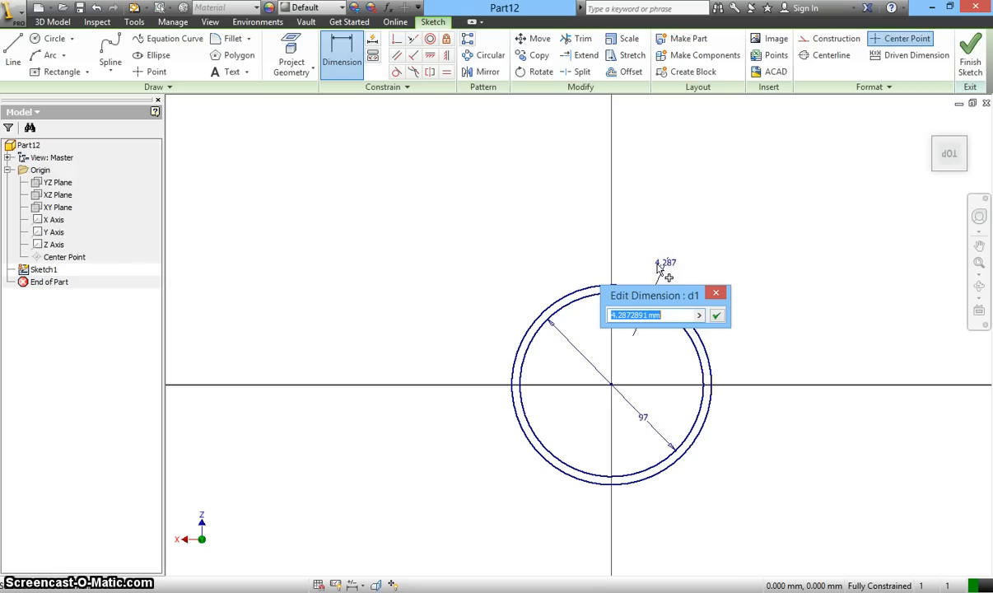
pyautogui.click(719, 317)
pyautogui.scroll(-4, 638, 312)
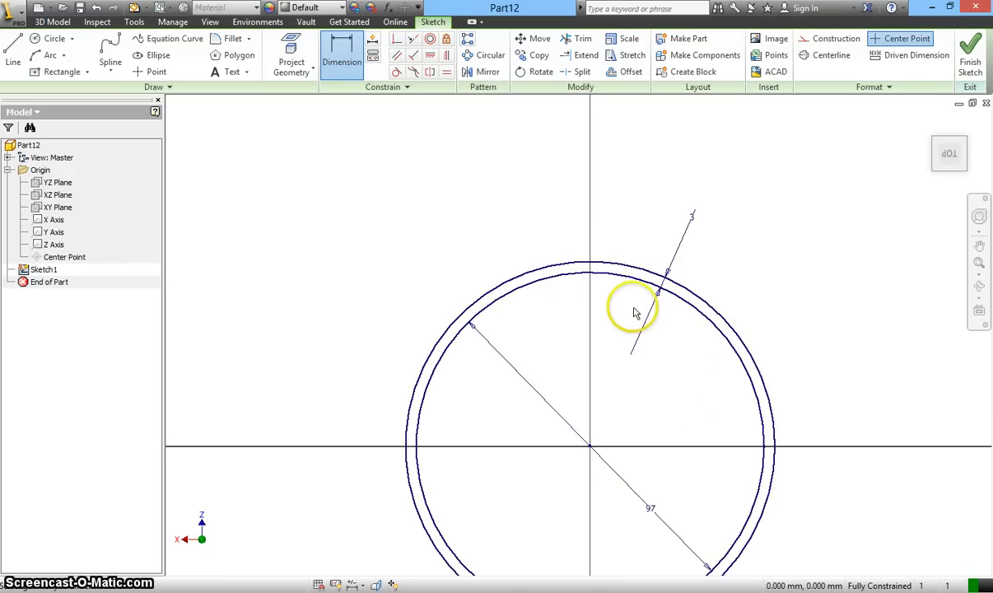
pyautogui.scroll(3, 638, 312)
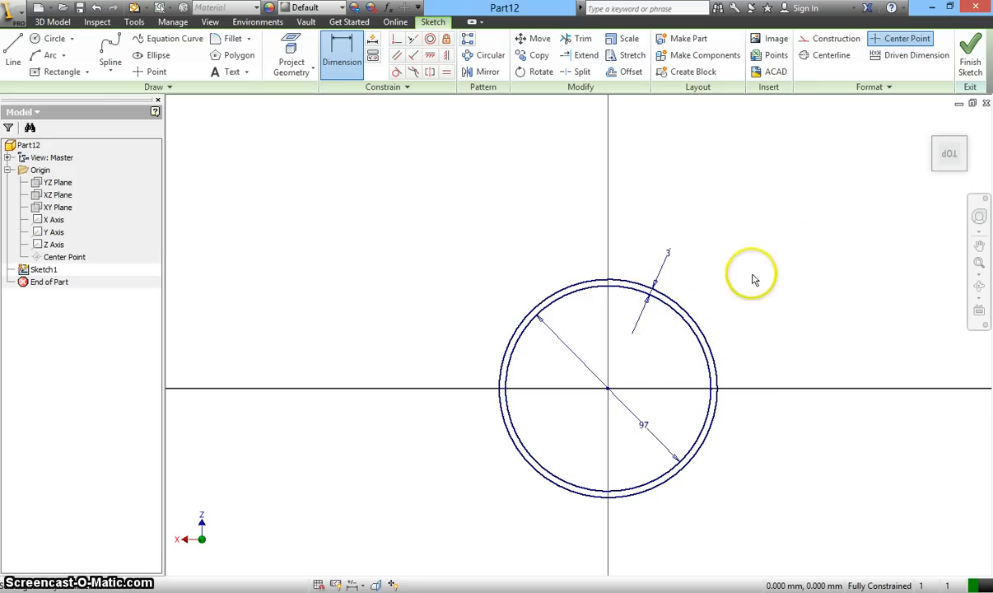
pyautogui.click(971, 63)
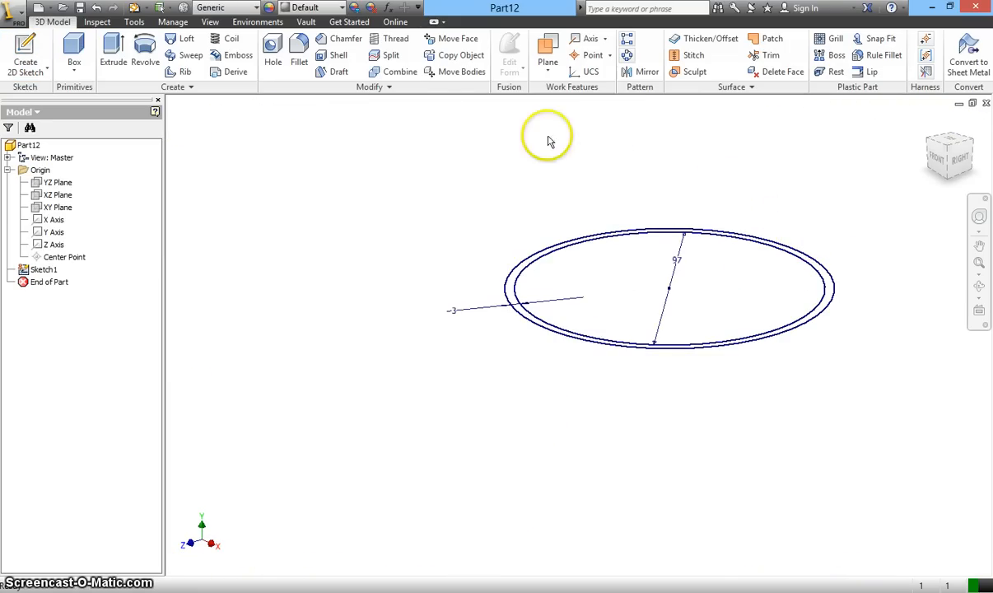
# - Extrude the ring profile between the two circles upward by 150 mm as a solid
pyautogui.click(110, 66)
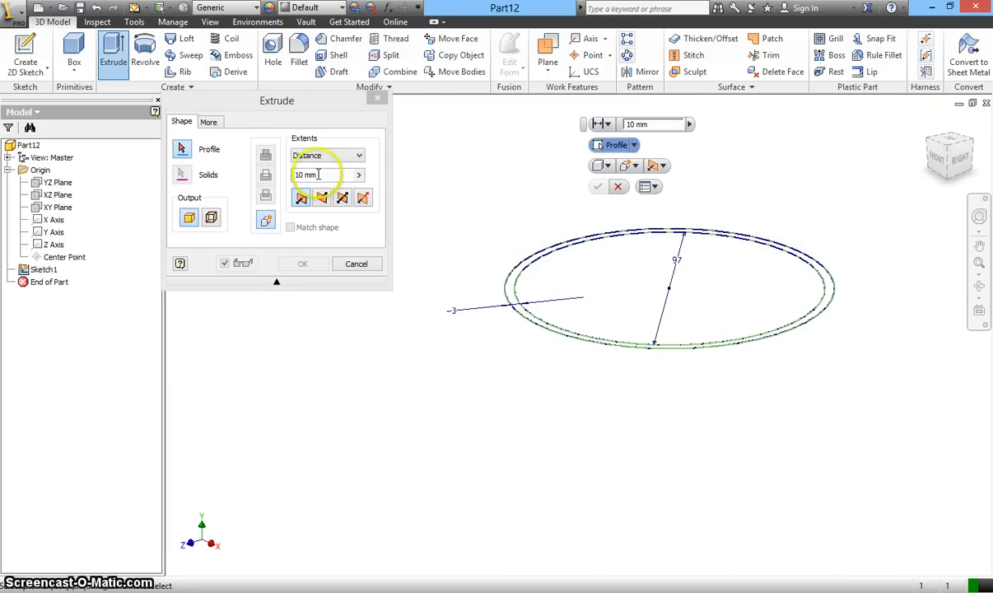
pyautogui.click(519, 274)
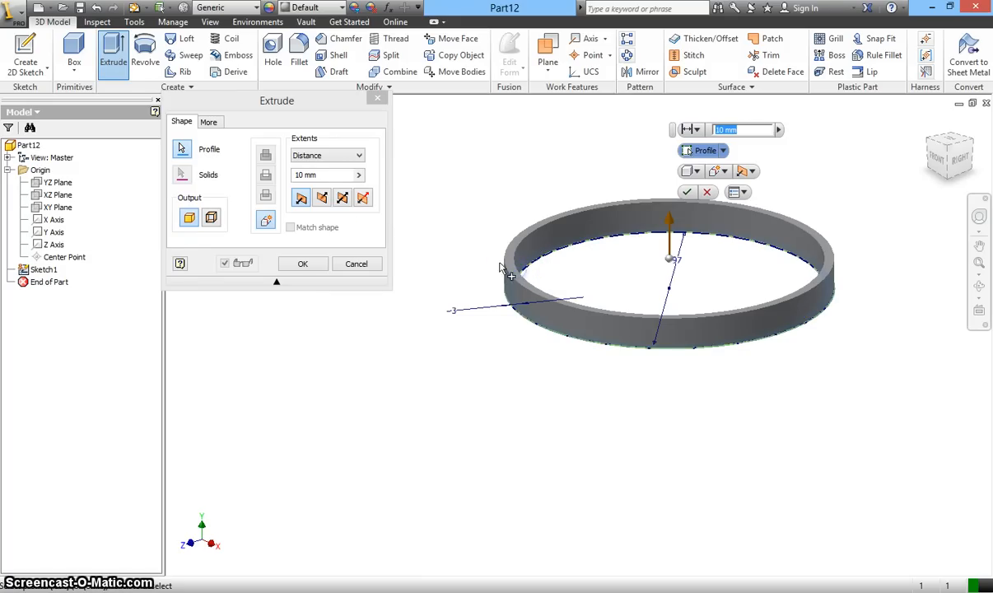
pyautogui.click(258, 166)
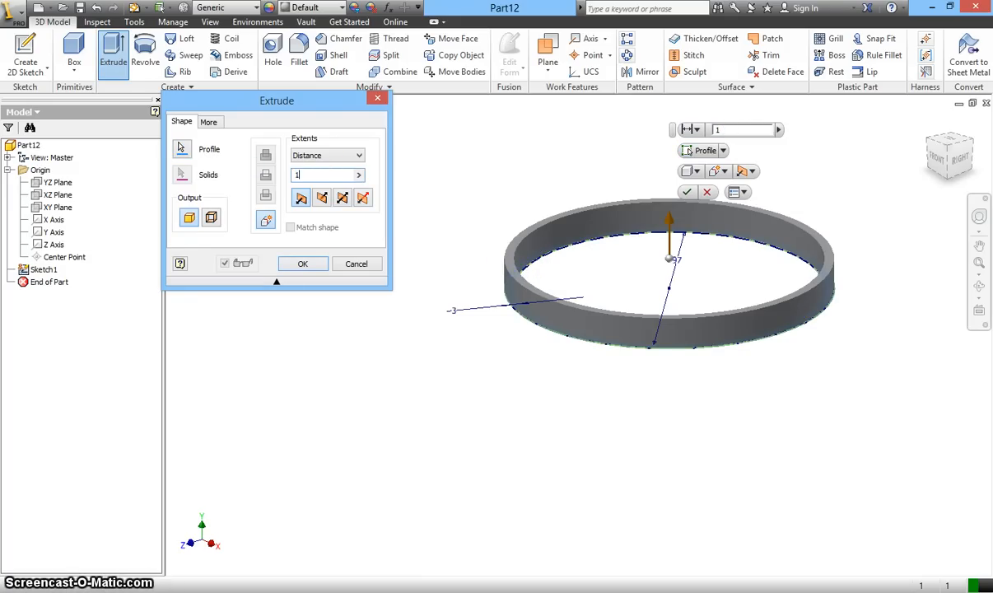
pyautogui.write('150')
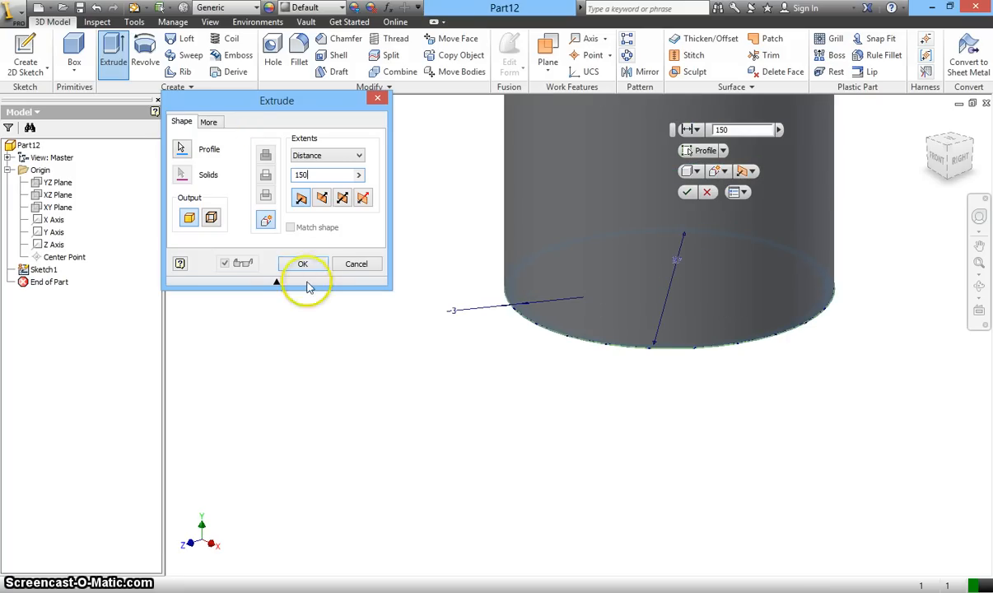
pyautogui.click(304, 265)
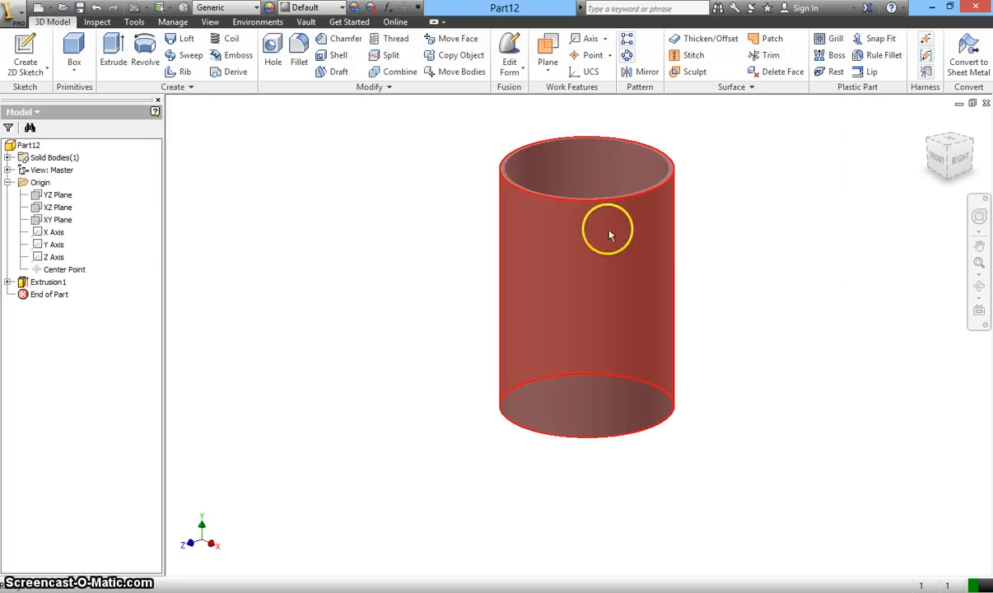
# - Orbit the tube to a tilted view from above and set that view as Home with Fixed Distance
pyautogui.click(979, 286)
pyautogui.moveTo(575, 254); pyautogui.dragTo(589, 275)
pyautogui.scroll(-3, 481, 226)
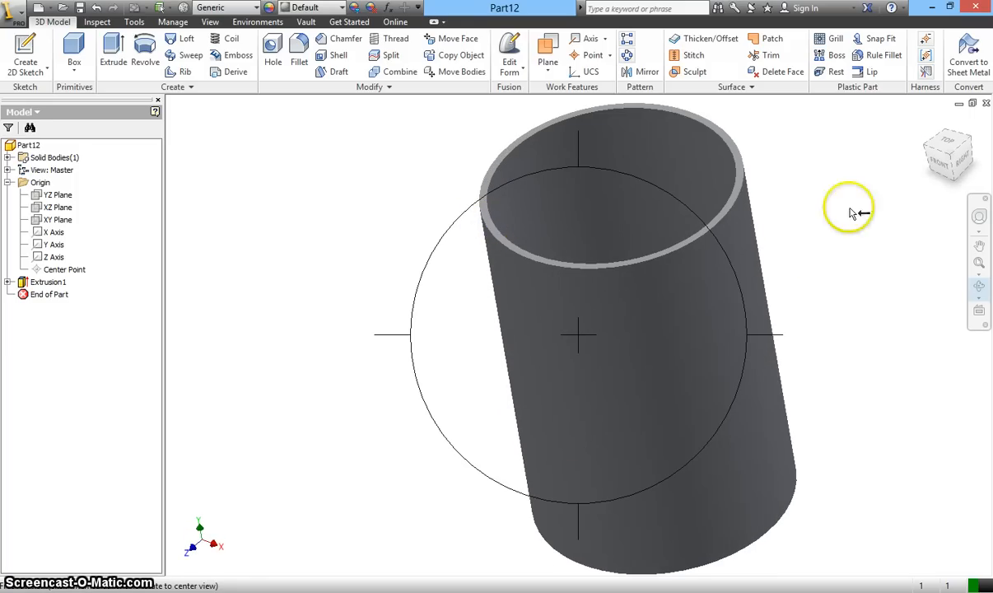
pyautogui.scroll(2, 856, 286)
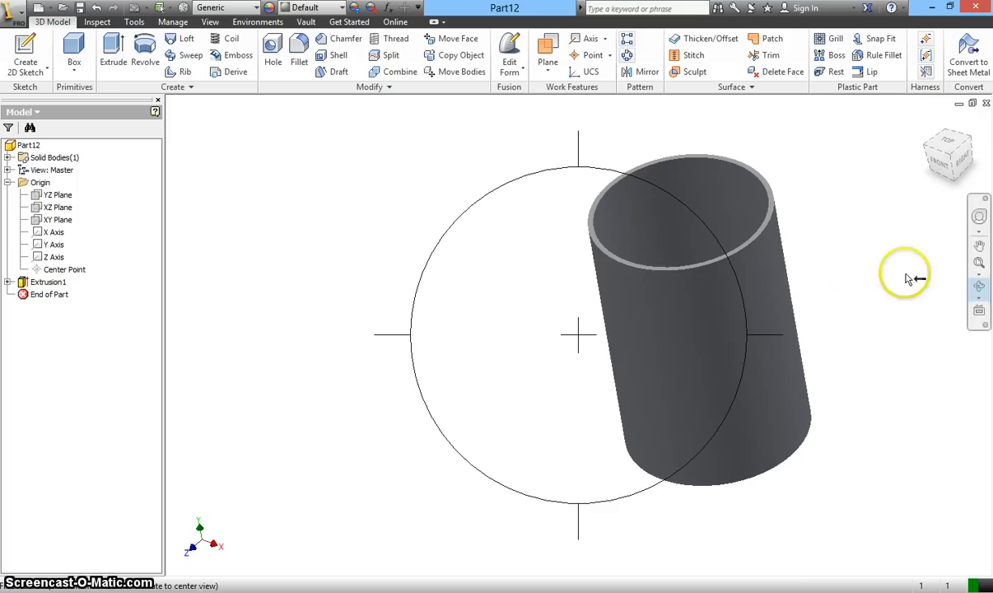
pyautogui.rightClick(933, 127)
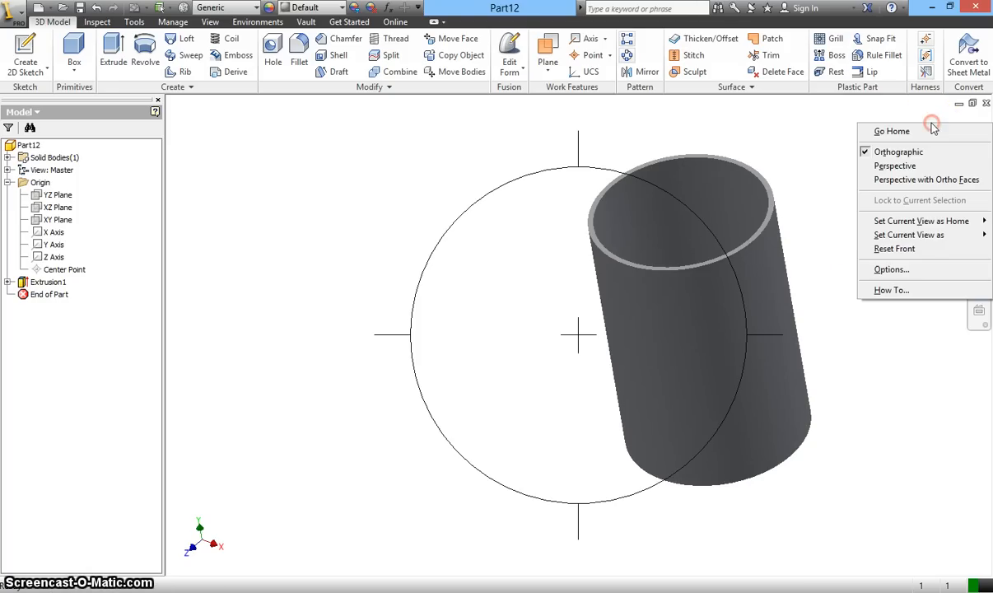
pyautogui.moveTo(866, 227)
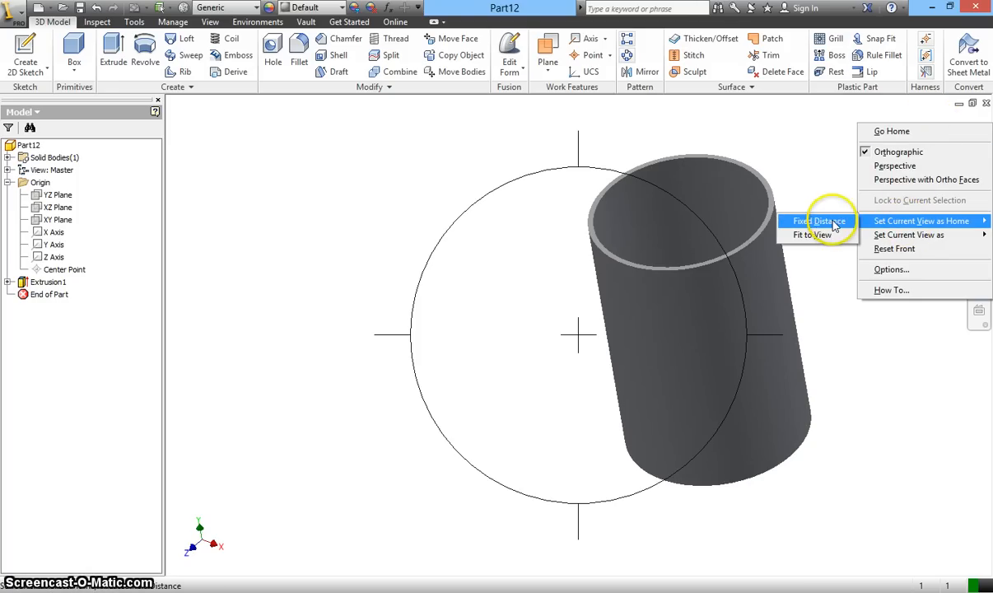
pyautogui.click(833, 223)
pyautogui.scroll(2, 895, 303)
pyautogui.scroll(-4, 883, 302)
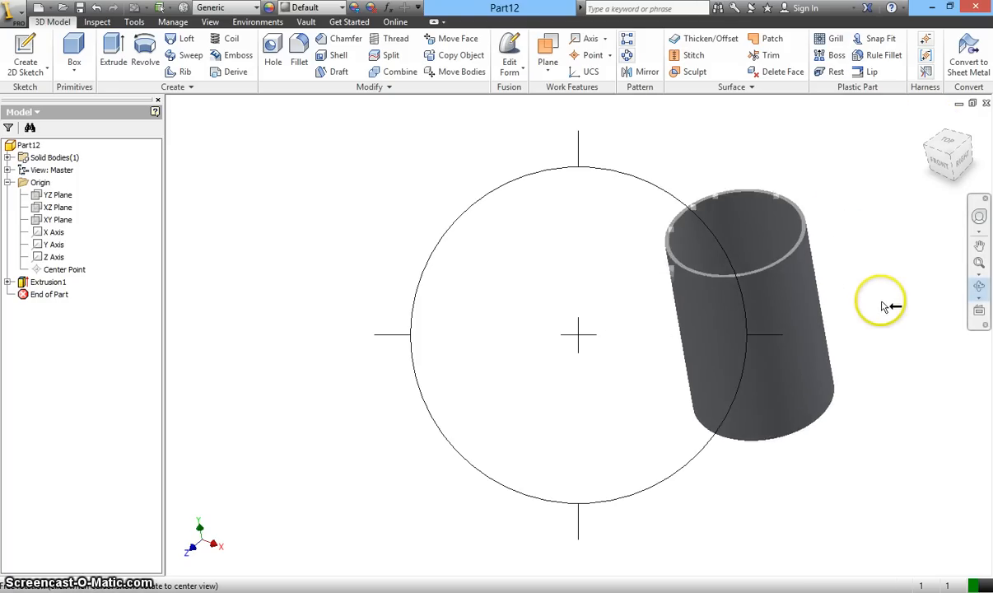
pyautogui.scroll(1, 822, 309)
pyautogui.scroll(2, 747, 307)
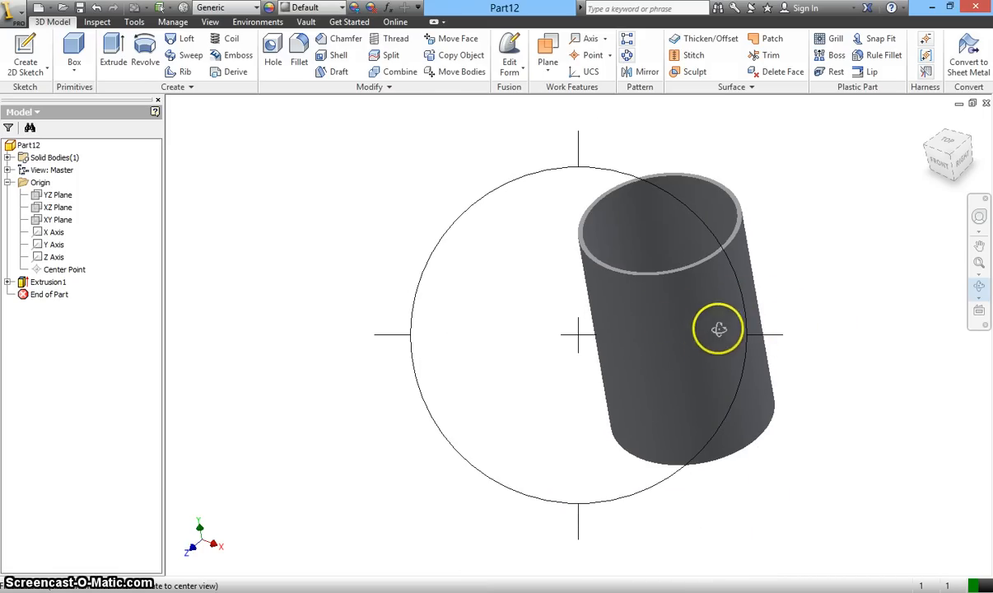
# - Create a work plane offset 55 mm from the YZ origin plane, just outside the tube wall
pyautogui.moveTo(718, 329); pyautogui.dragTo(959, 375)
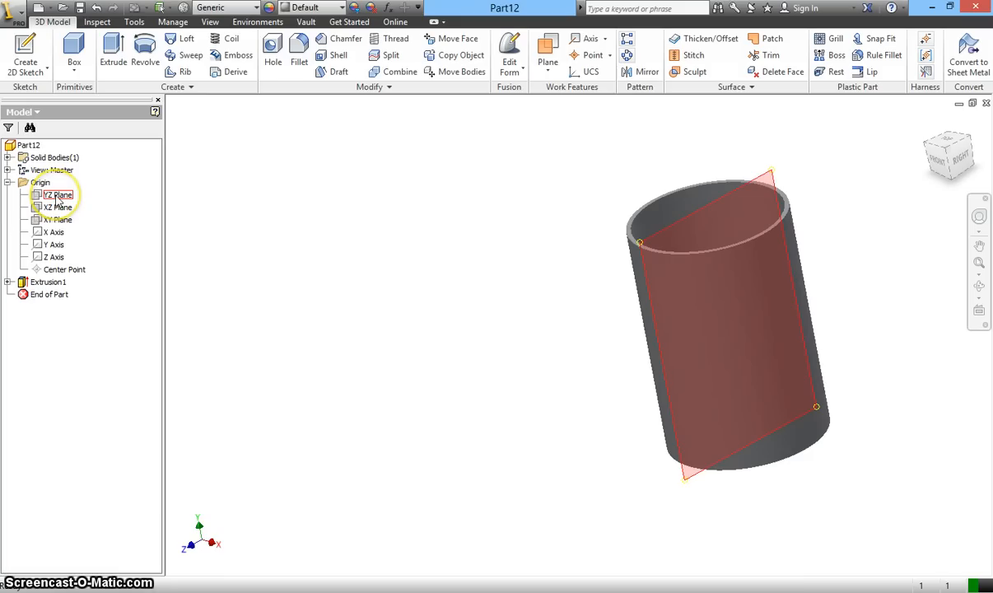
pyautogui.click(57, 198)
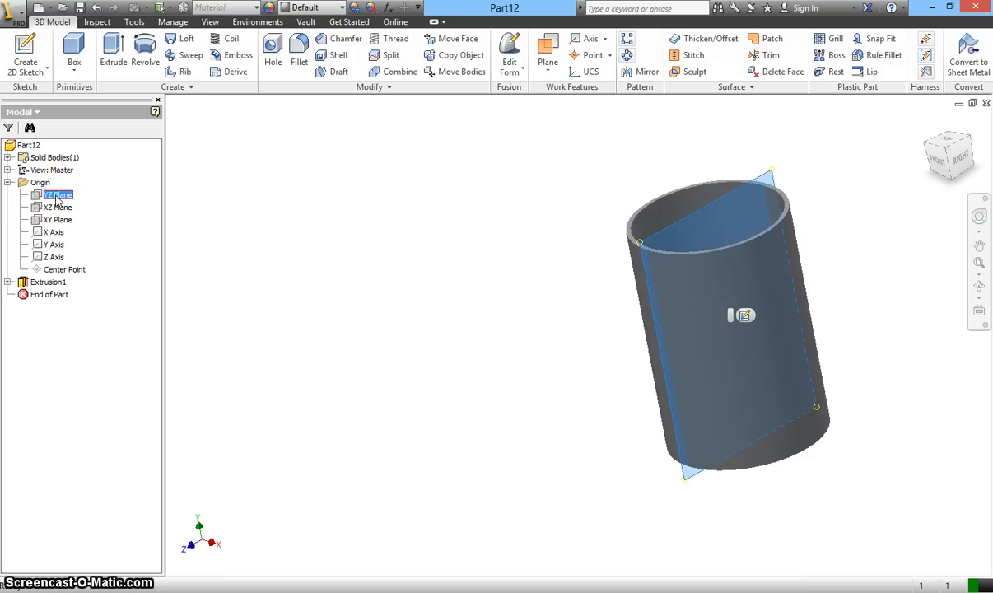
pyautogui.click(549, 73)
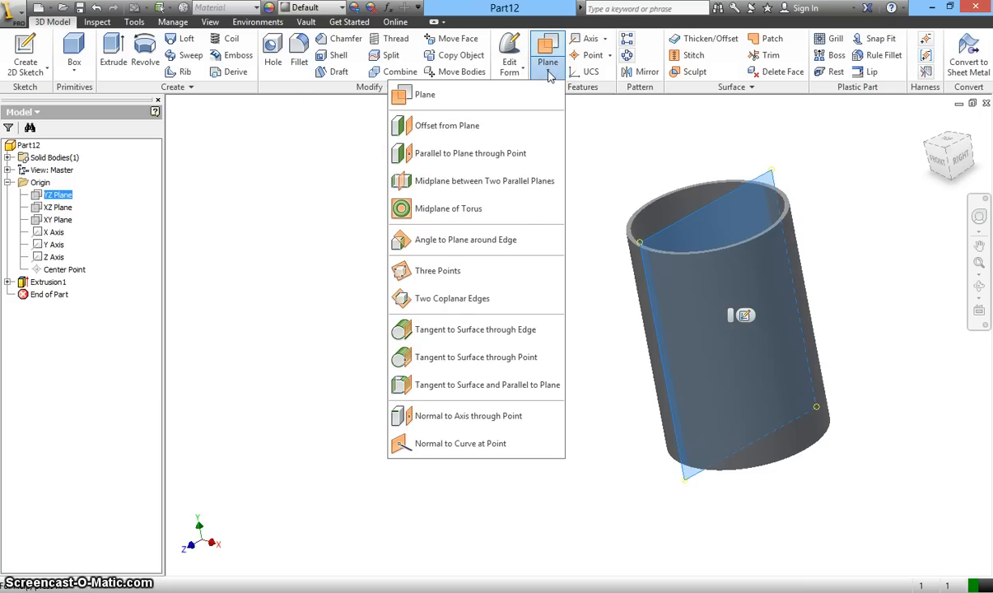
pyautogui.click(475, 130)
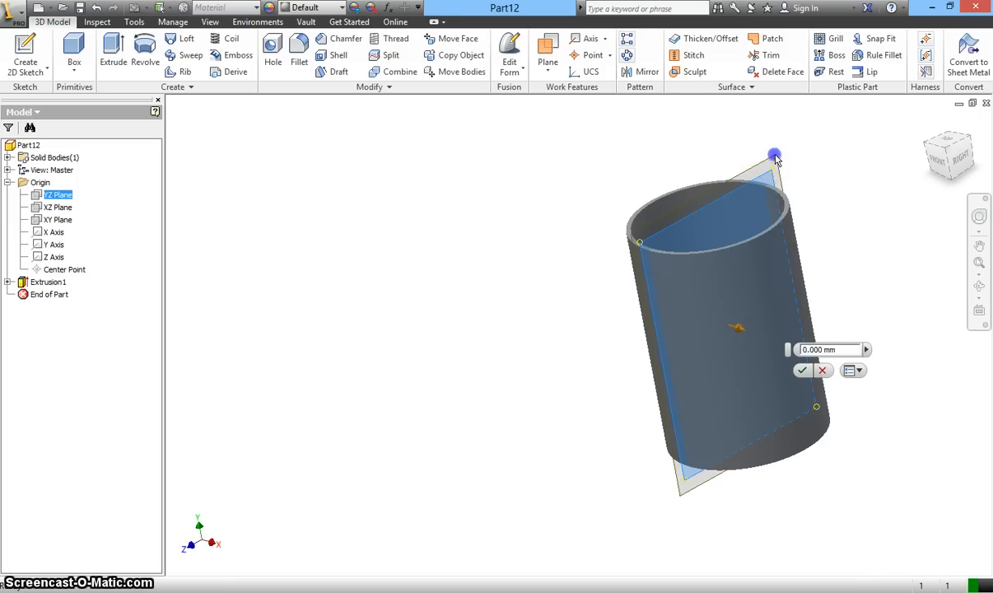
pyautogui.moveTo(774, 156); pyautogui.dragTo(828, 195)
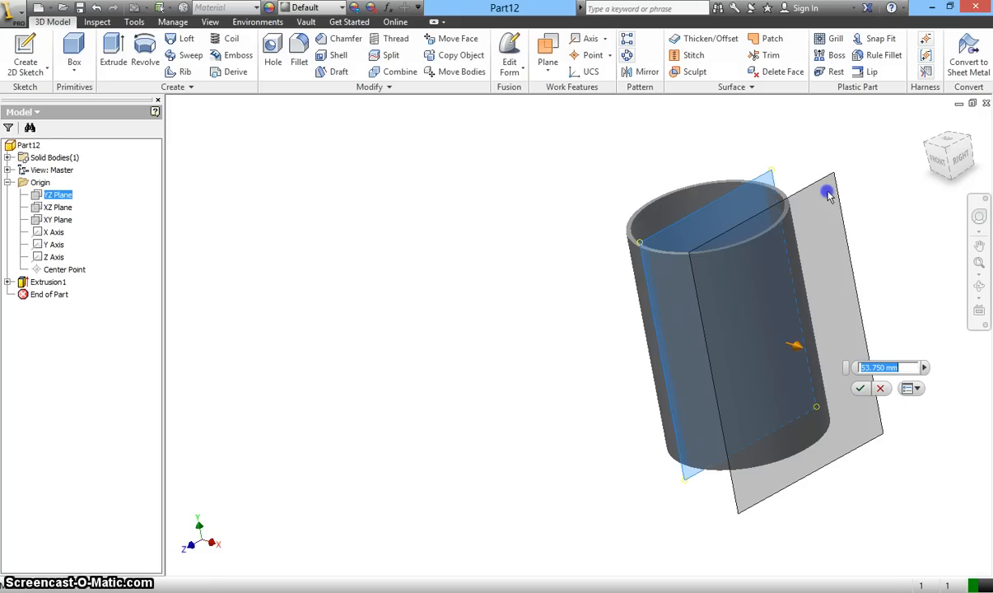
pyautogui.moveTo(828, 196); pyautogui.dragTo(831, 195)
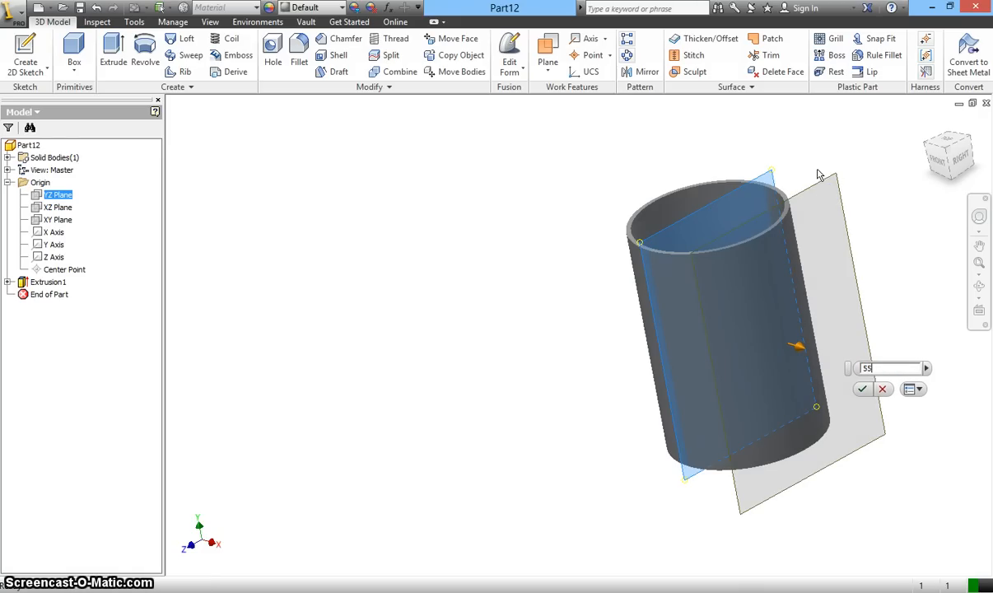
pyautogui.click(863, 391)
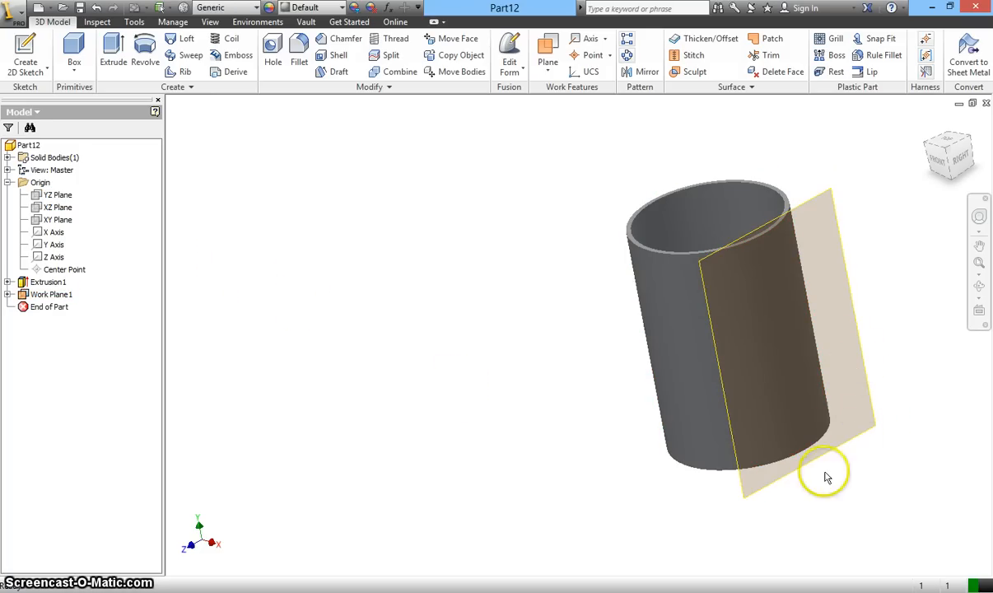
# - Start a 2D sketch on the offset work plane and draw a 25 mm diameter circle on the tube's centreline near its upper end
pyautogui.click(47, 77)
pyautogui.click(68, 95)
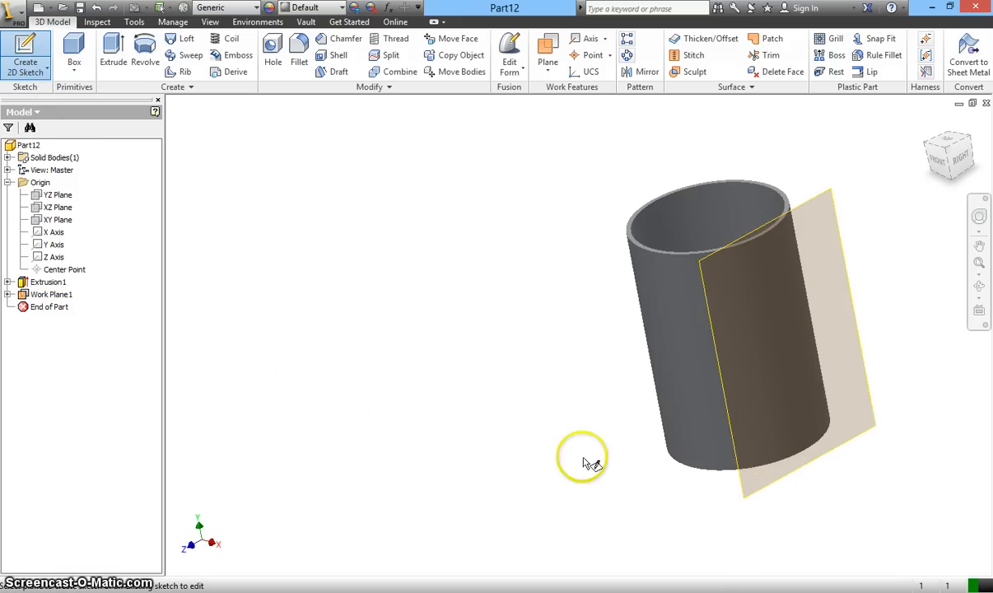
pyautogui.click(742, 494)
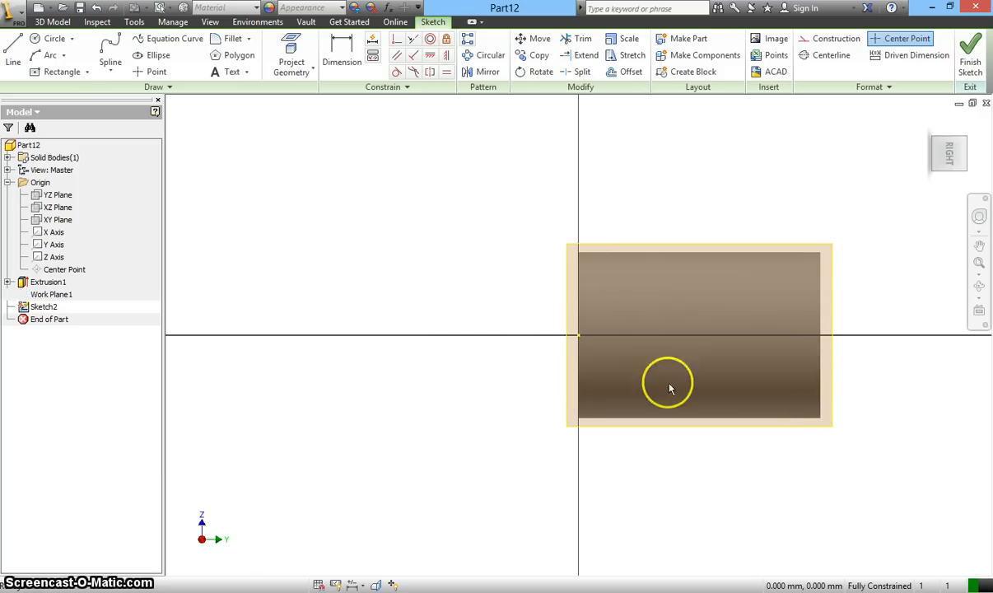
pyautogui.click(51, 39)
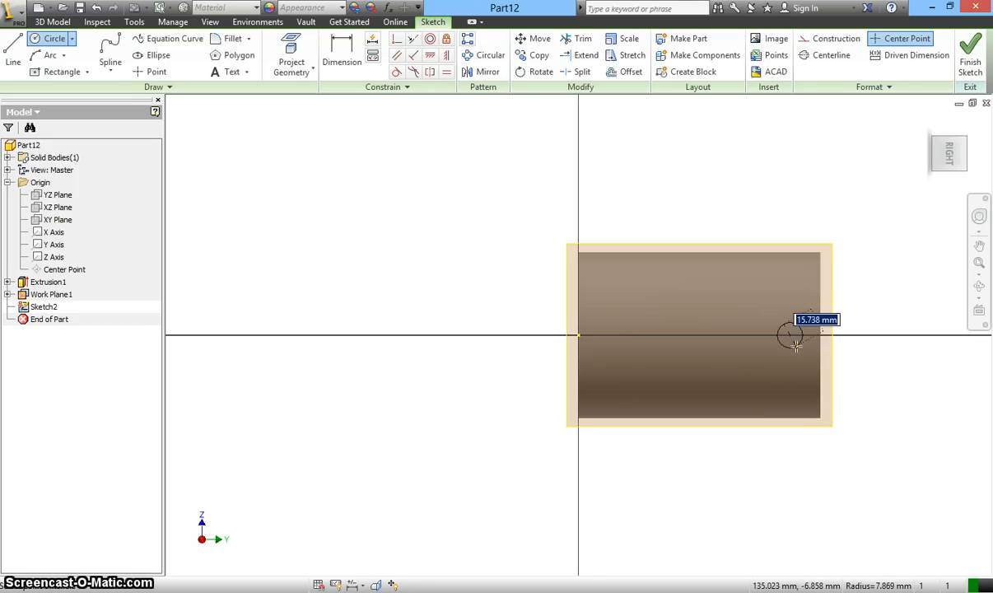
pyautogui.click(802, 351)
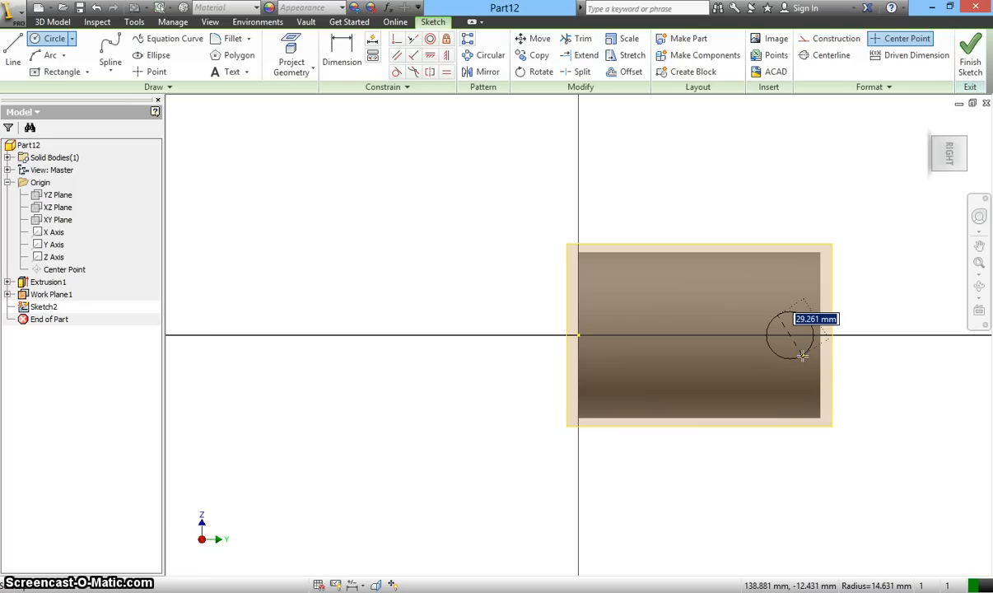
pyautogui.press('Return')
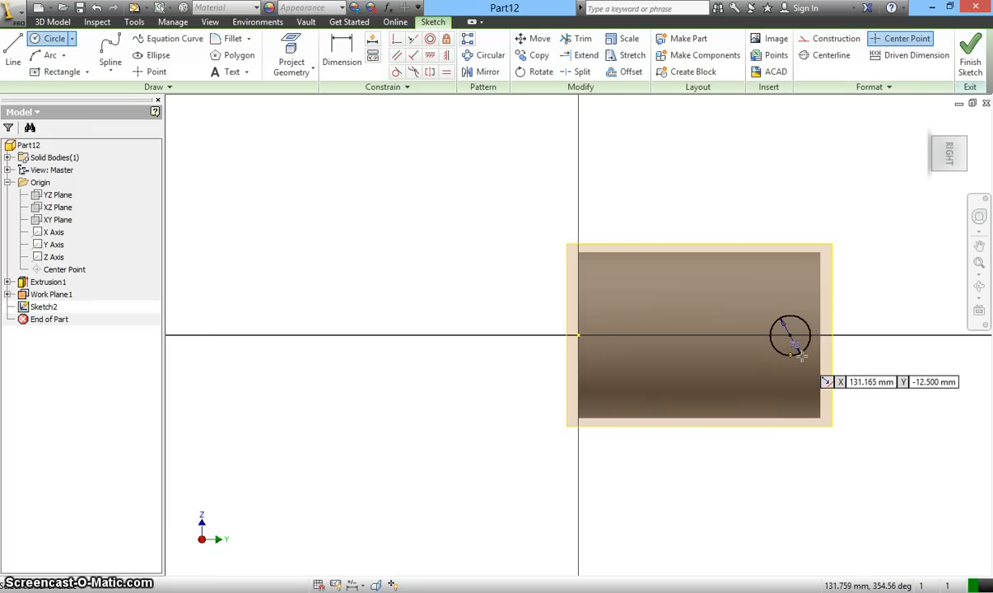
# - Dimension the circle's centre 20 mm from the tube's upper edge and finish the sketch
pyautogui.click(341, 55)
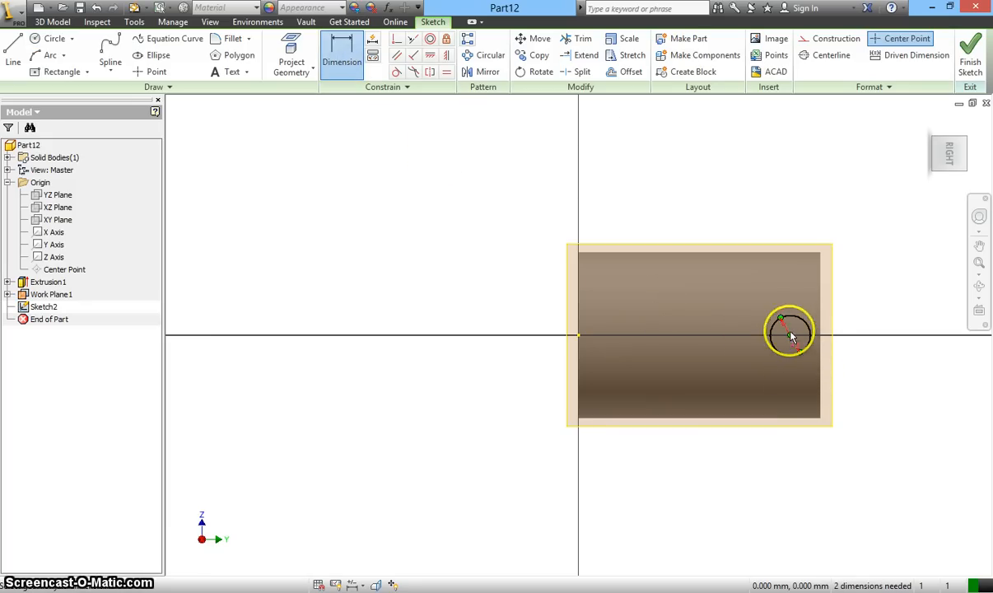
pyautogui.moveTo(790, 344); pyautogui.dragTo(815, 340)
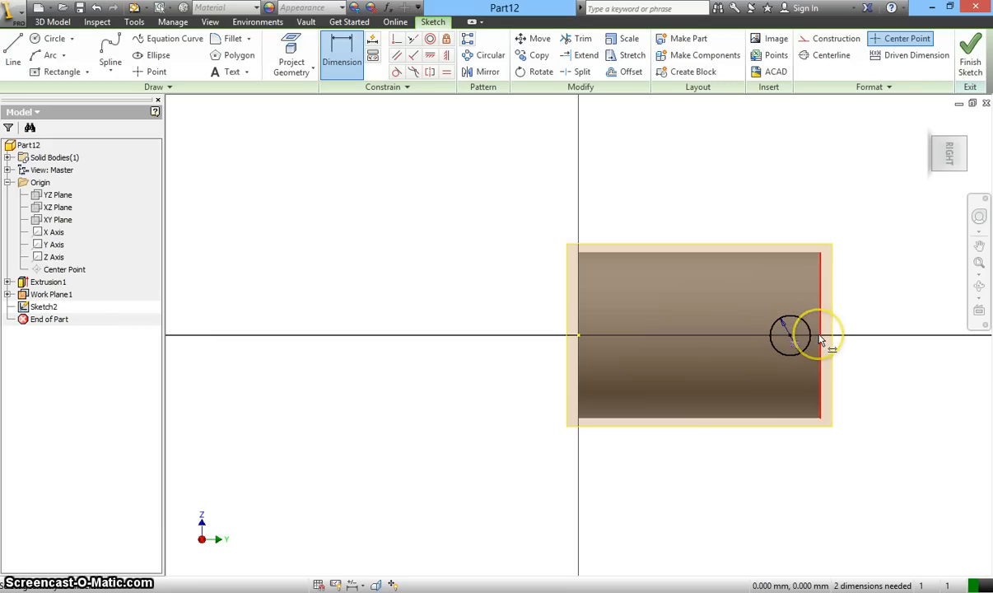
pyautogui.moveTo(814, 343); pyautogui.dragTo(793, 340)
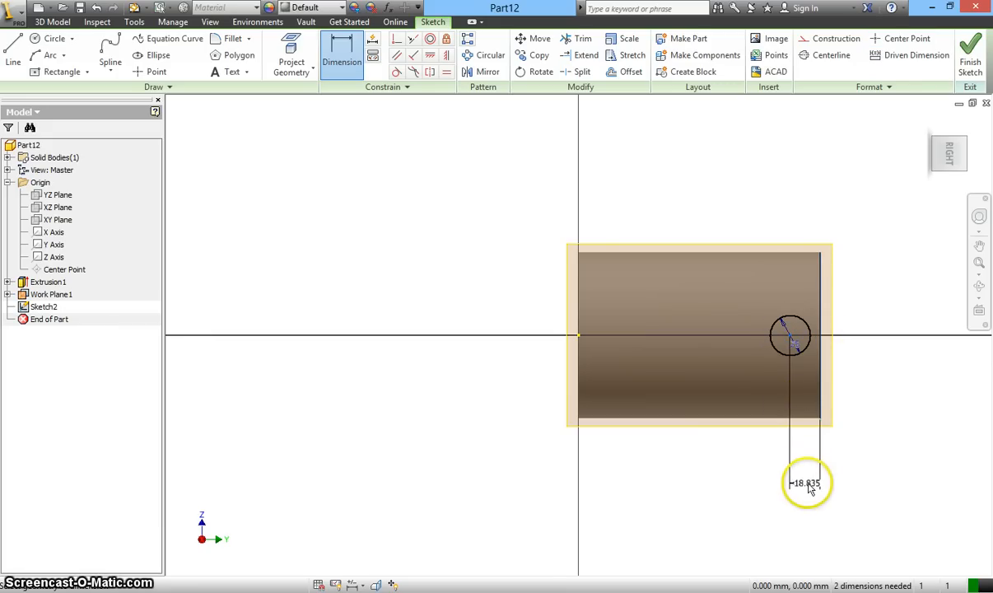
pyautogui.click(809, 485)
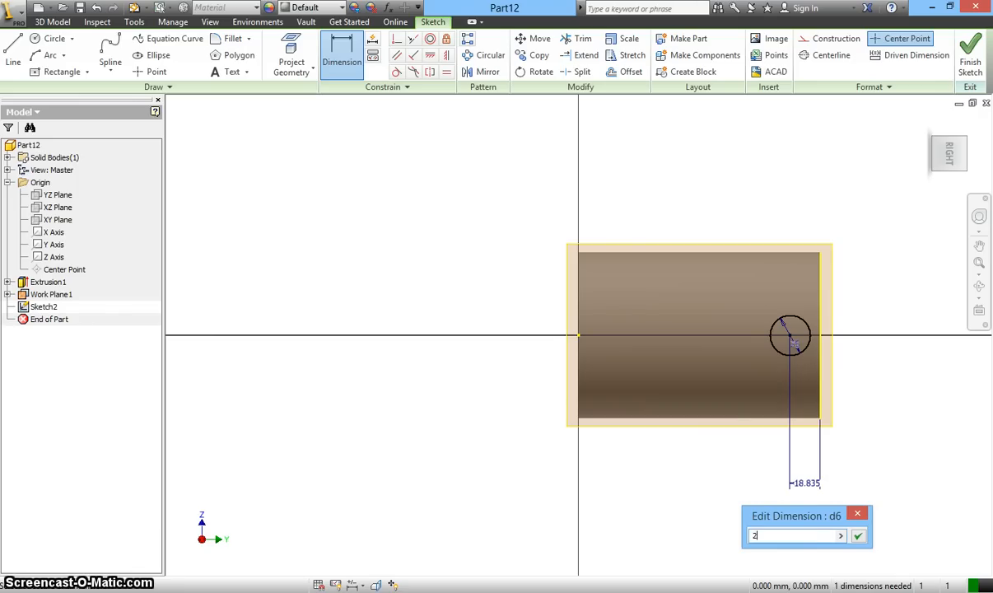
pyautogui.write('20')
pyautogui.press('Return')
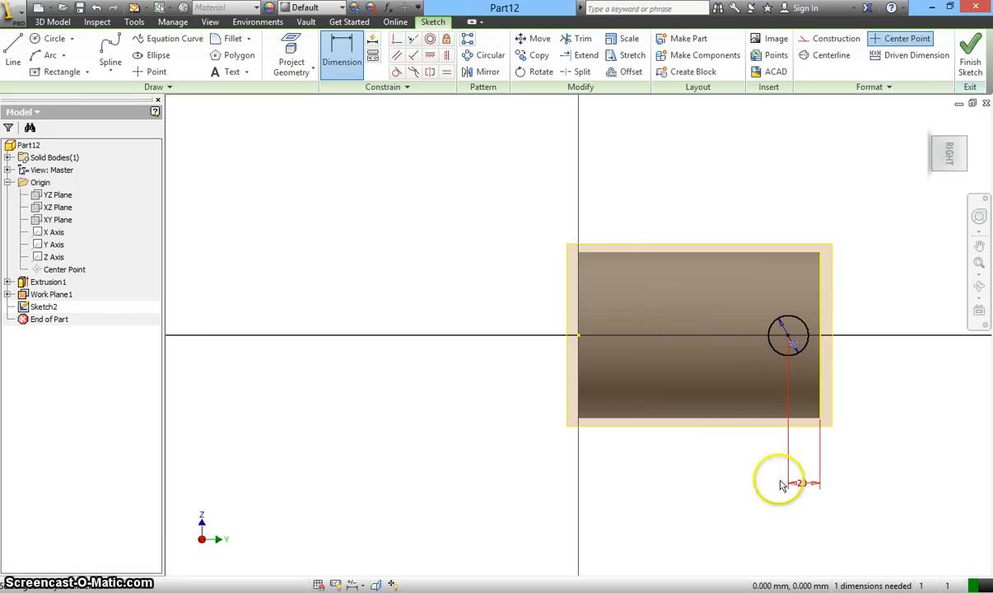
pyautogui.click(971, 64)
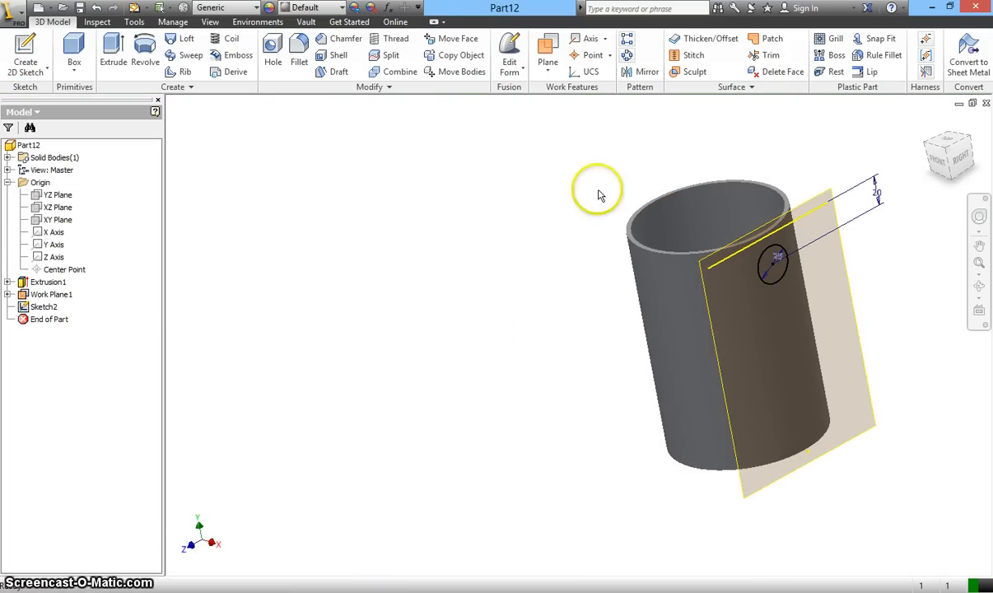
# - Extrude the circle as a cut with extents All, making a hole through both walls of the tube
pyautogui.click(120, 67)
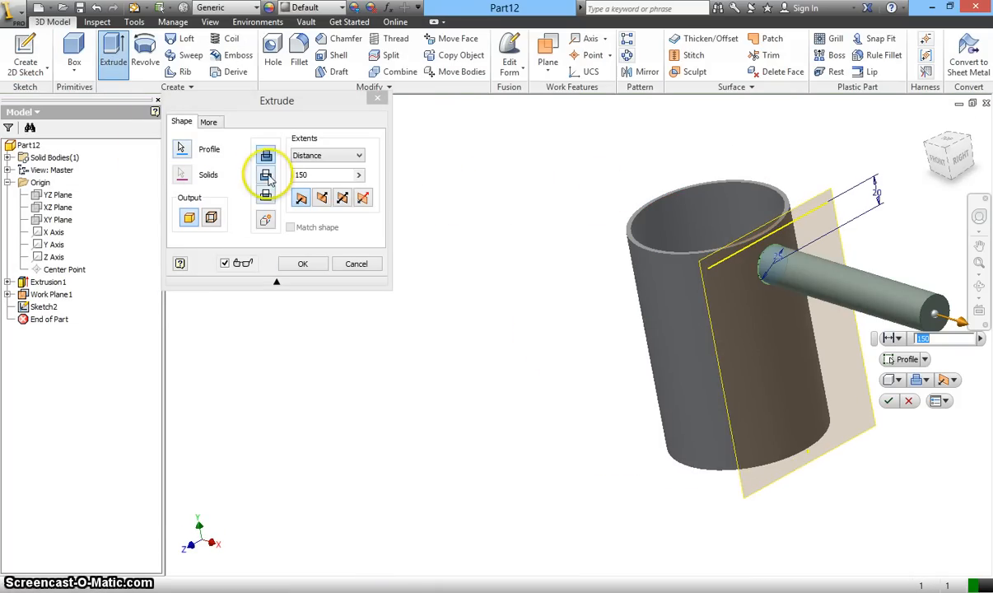
pyautogui.click(266, 175)
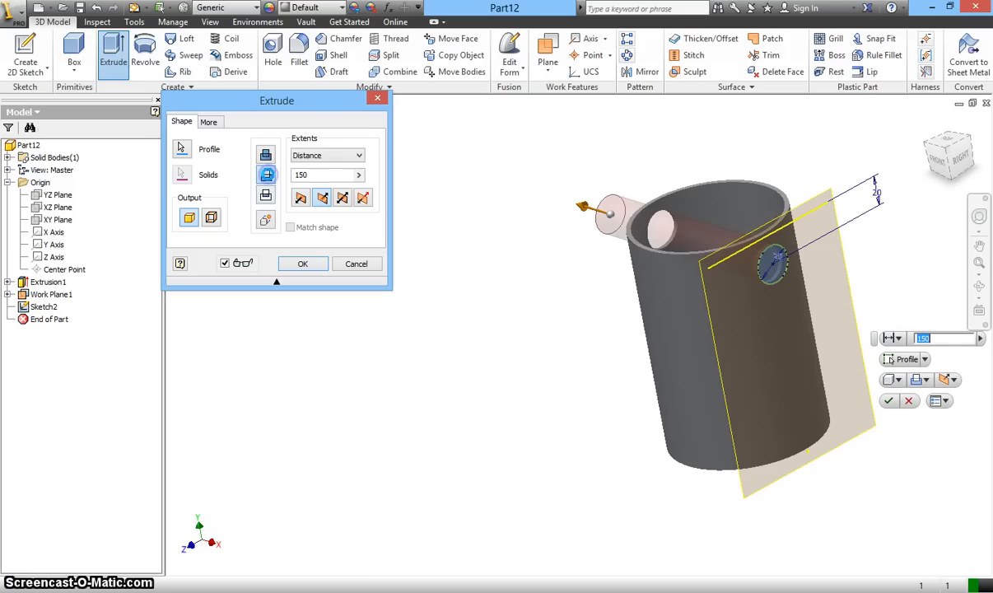
pyautogui.click(363, 158)
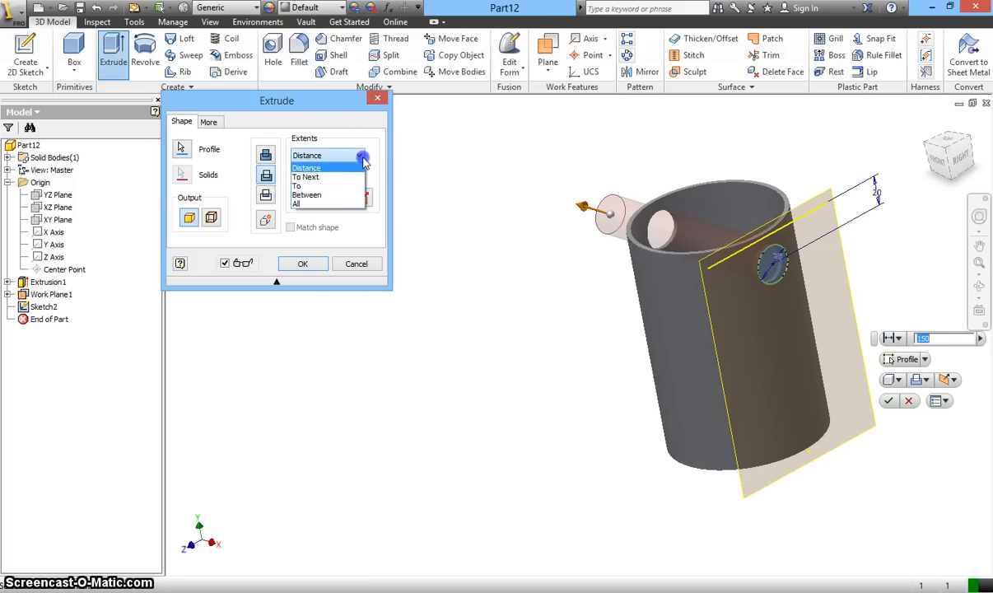
pyautogui.click(320, 205)
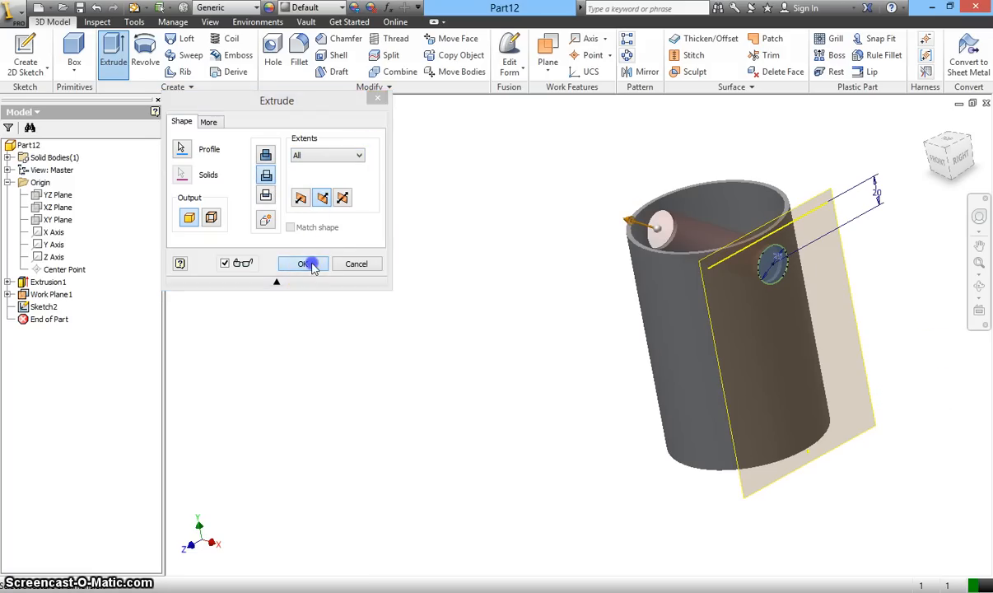
pyautogui.click(303, 263)
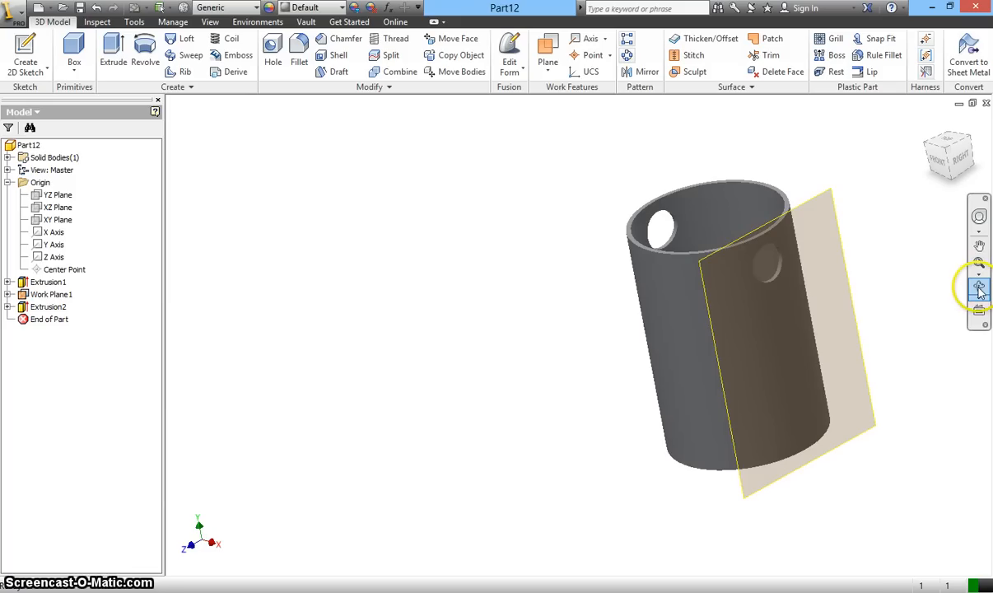
# - Turn off the visibility of the offset work plane beside the tube
pyautogui.click(769, 263)
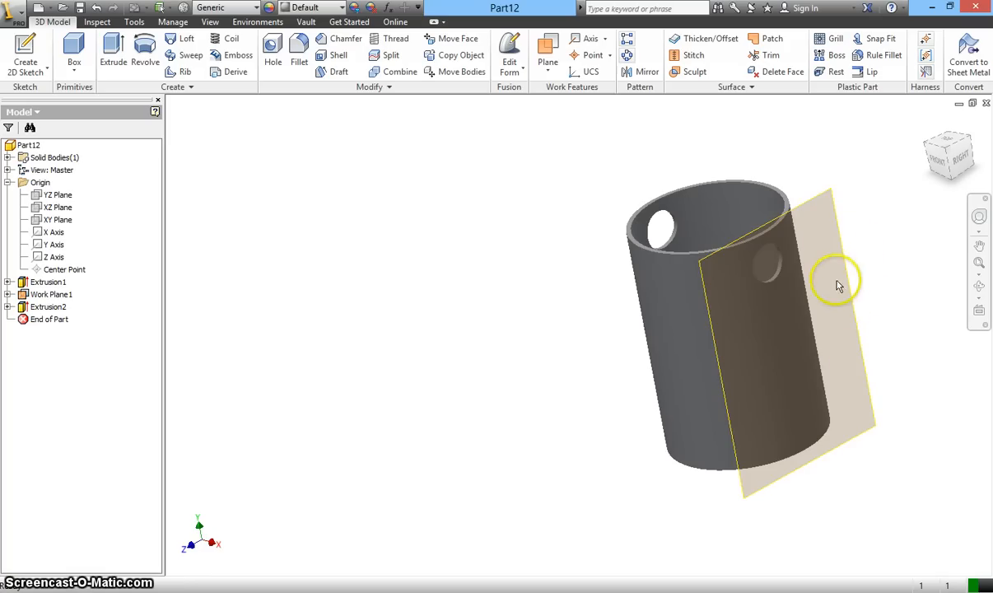
pyautogui.rightClick(830, 192)
pyautogui.click(873, 211)
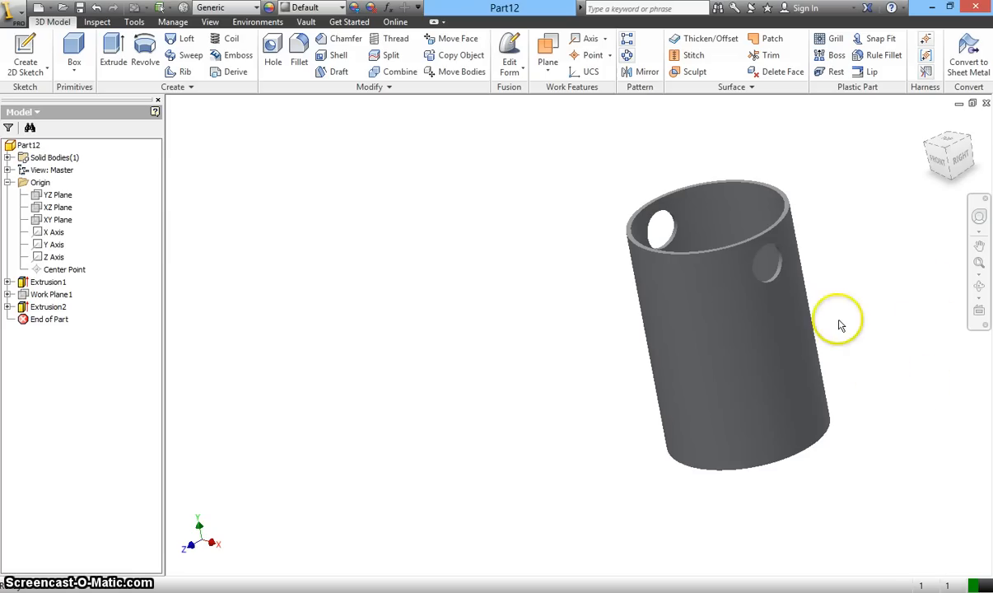
pyautogui.scroll(-5, 849, 288)
pyautogui.scroll(6, 849, 291)
pyautogui.scroll(-2, 784, 378)
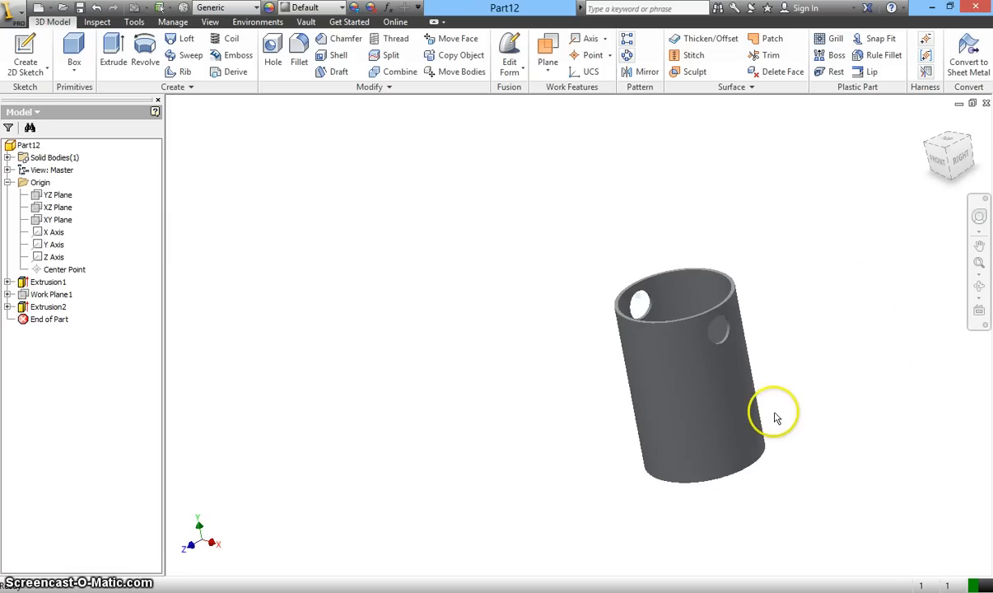
pyautogui.scroll(1, 776, 439)
pyautogui.scroll(-2, 780, 449)
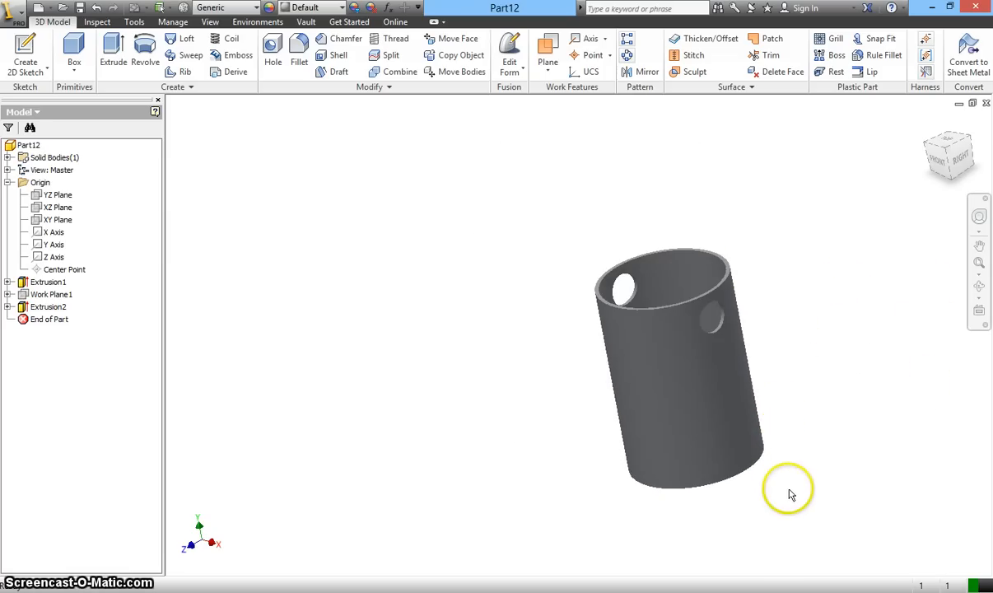
pyautogui.scroll(3, 777, 500)
pyautogui.scroll(-2, 769, 496)
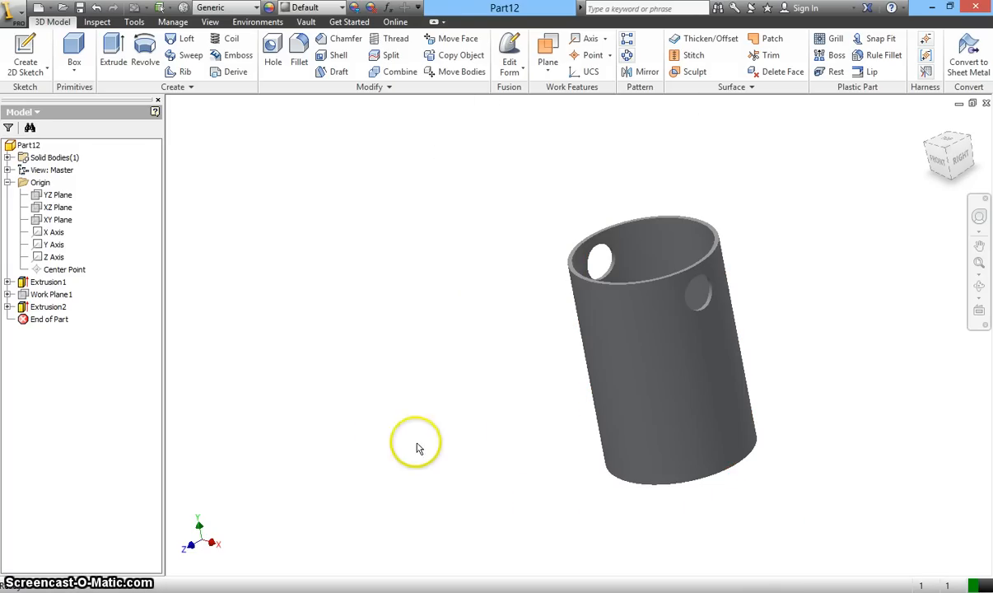
# - Create a second work plane offset 55 mm from the XY origin plane, in front of the tube
pyautogui.click(59, 221)
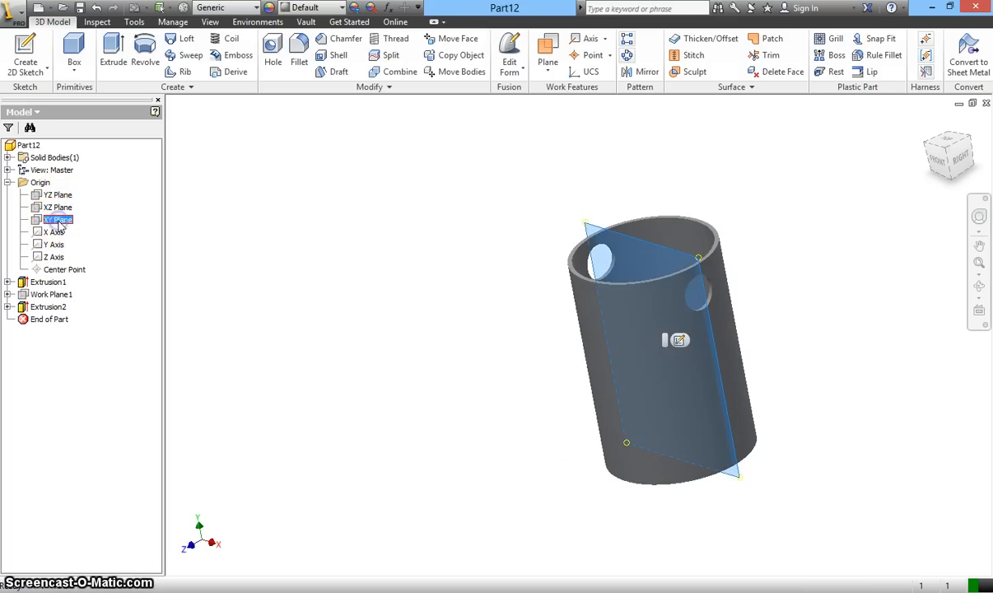
pyautogui.click(549, 74)
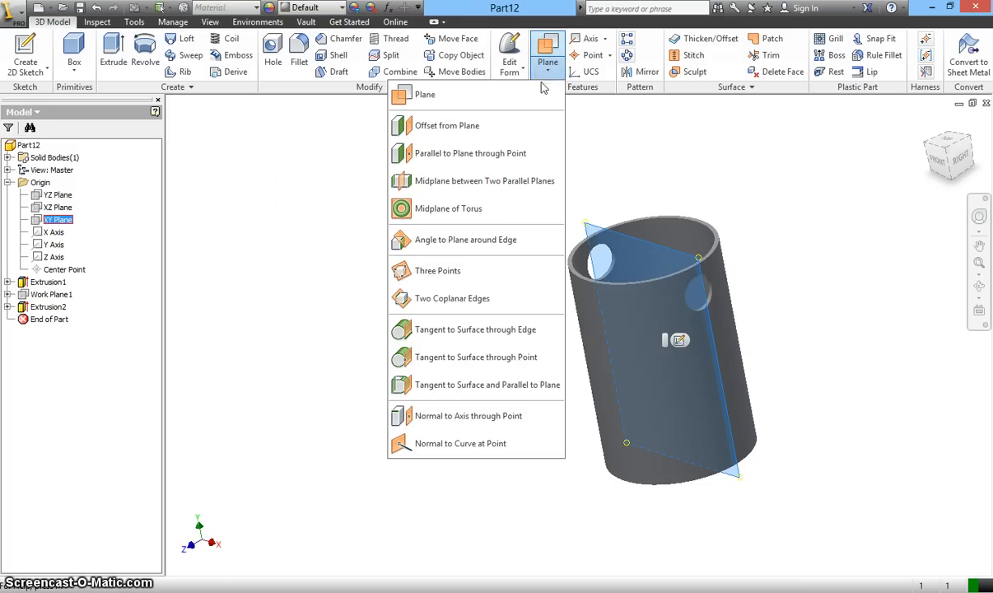
pyautogui.click(507, 130)
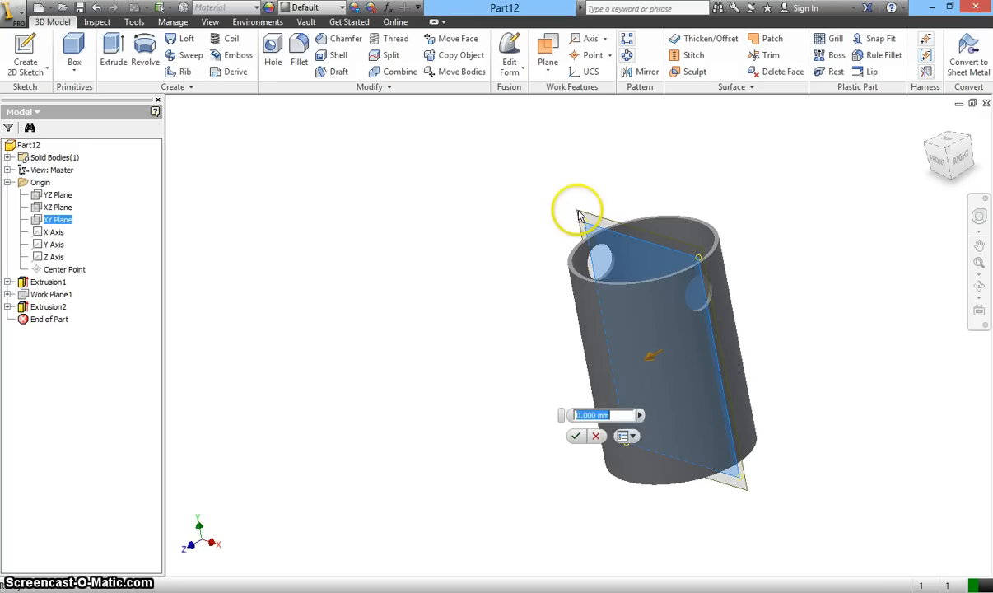
pyautogui.moveTo(577, 215); pyautogui.dragTo(517, 236)
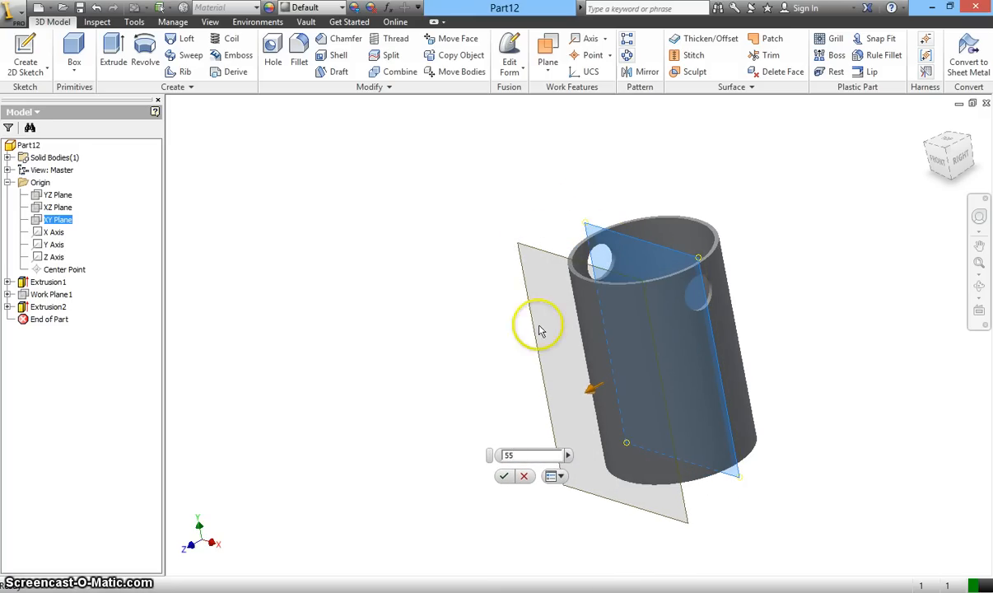
pyautogui.click(503, 475)
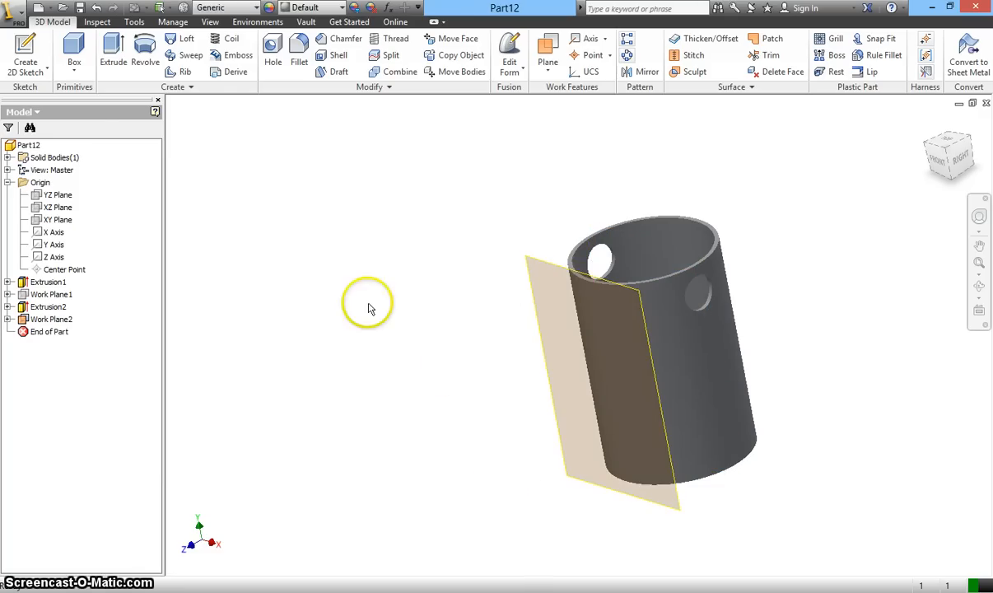
# - Start a 2D sketch on the visible offset work plane in front of the tube
pyautogui.click(33, 68)
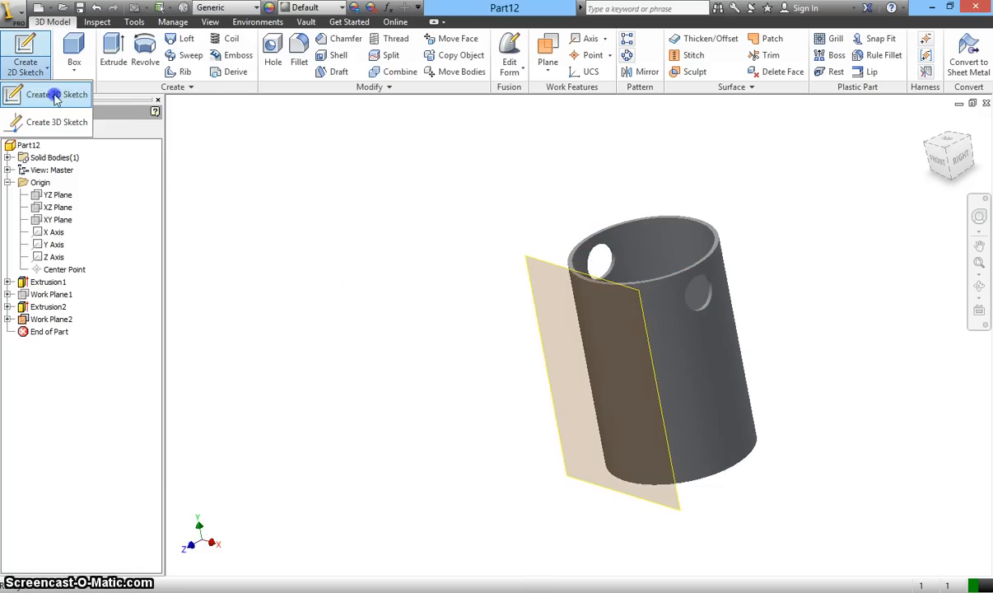
pyautogui.click(54, 95)
pyautogui.click(46, 70)
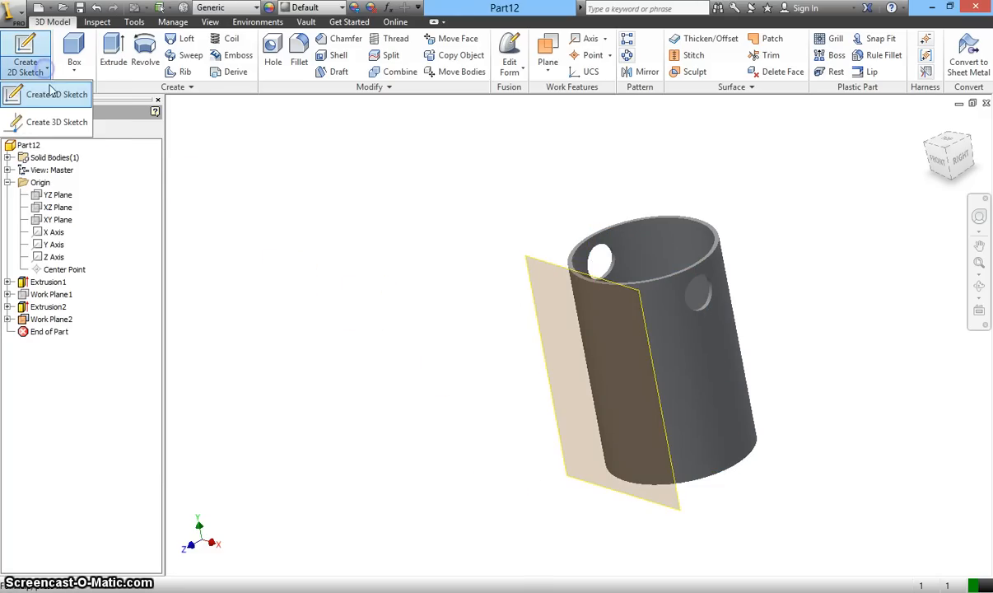
pyautogui.click(52, 94)
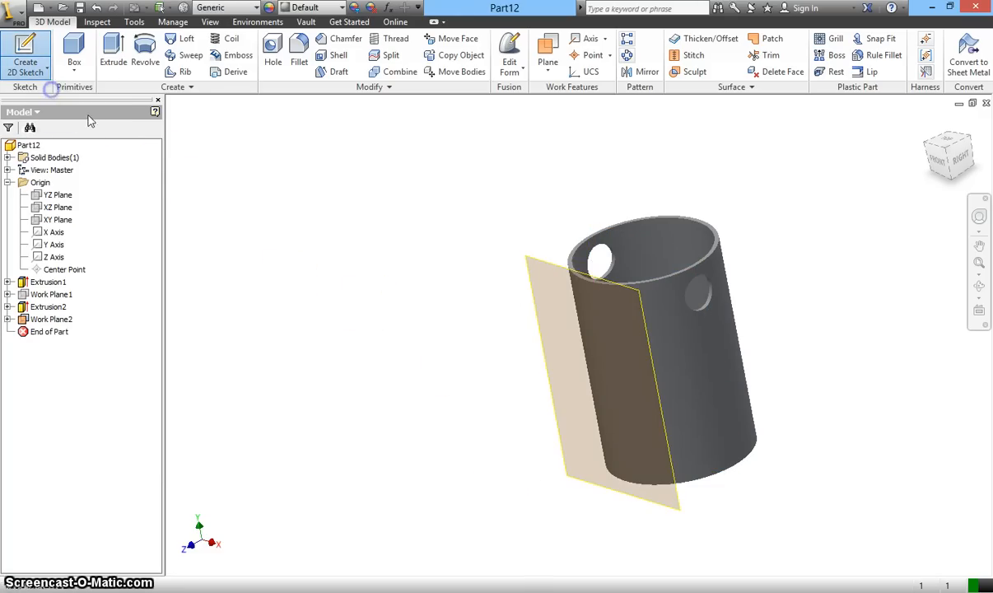
pyautogui.click(574, 478)
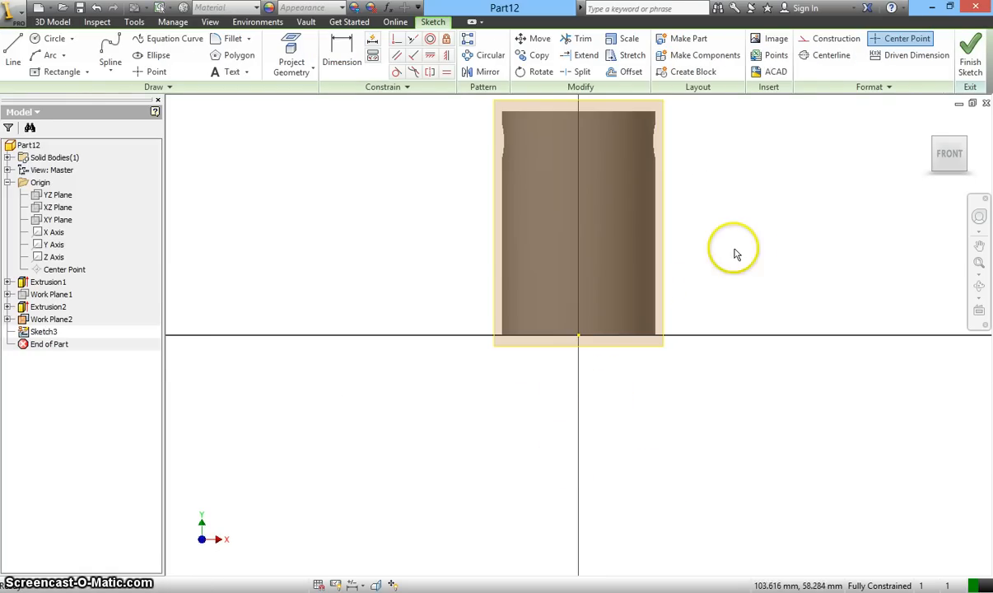
# - Sketch a two-point center rectangle about 43 mm by 22 mm, centred on the vertical axis near the tube's lower edge
pyautogui.scroll(-5, 749, 240)
pyautogui.scroll(3, 746, 243)
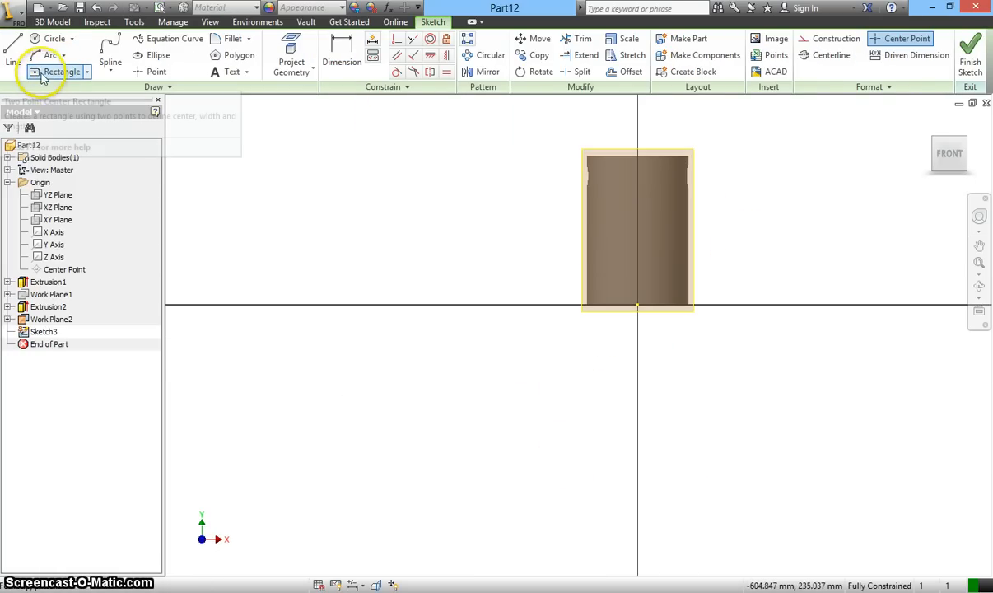
pyautogui.click(87, 71)
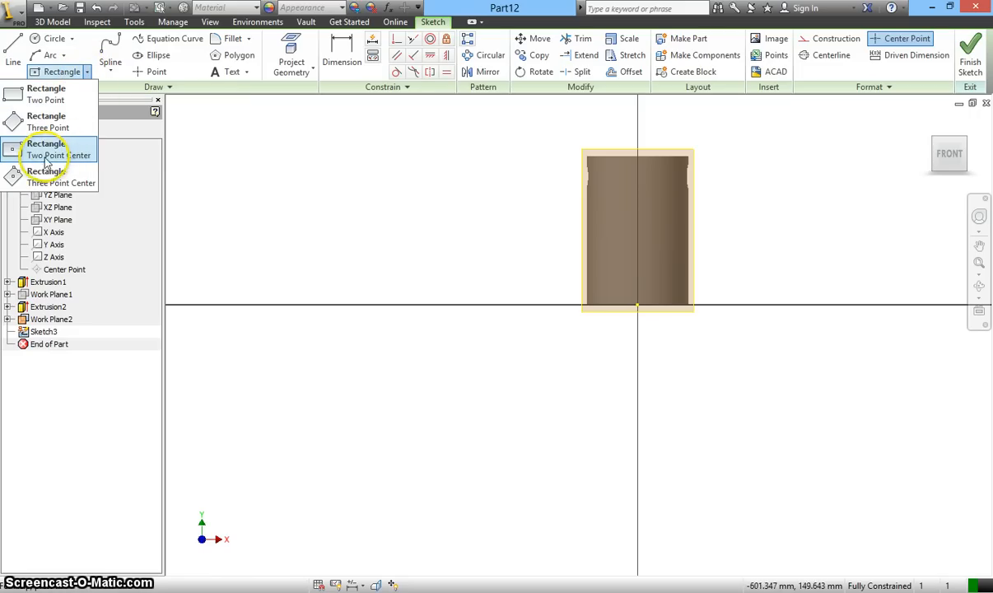
pyautogui.click(49, 153)
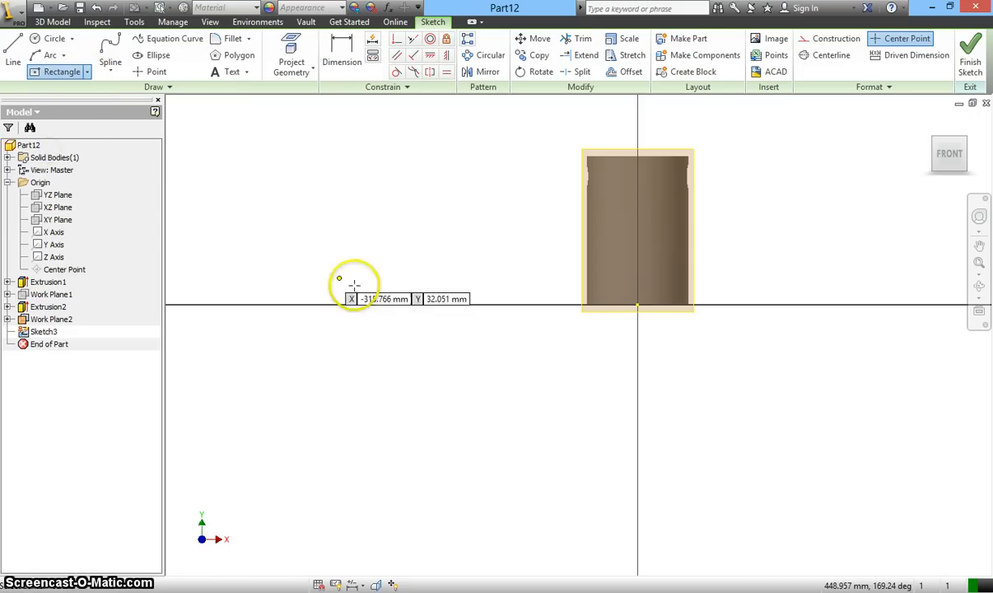
pyautogui.click(637, 284)
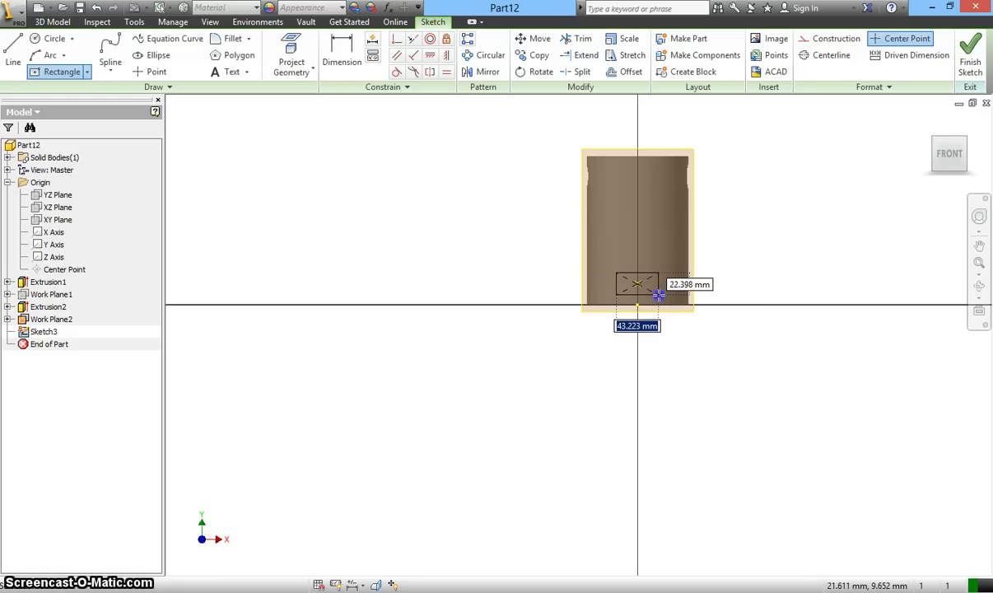
pyautogui.scroll(-5, 663, 292)
pyautogui.click(660, 284)
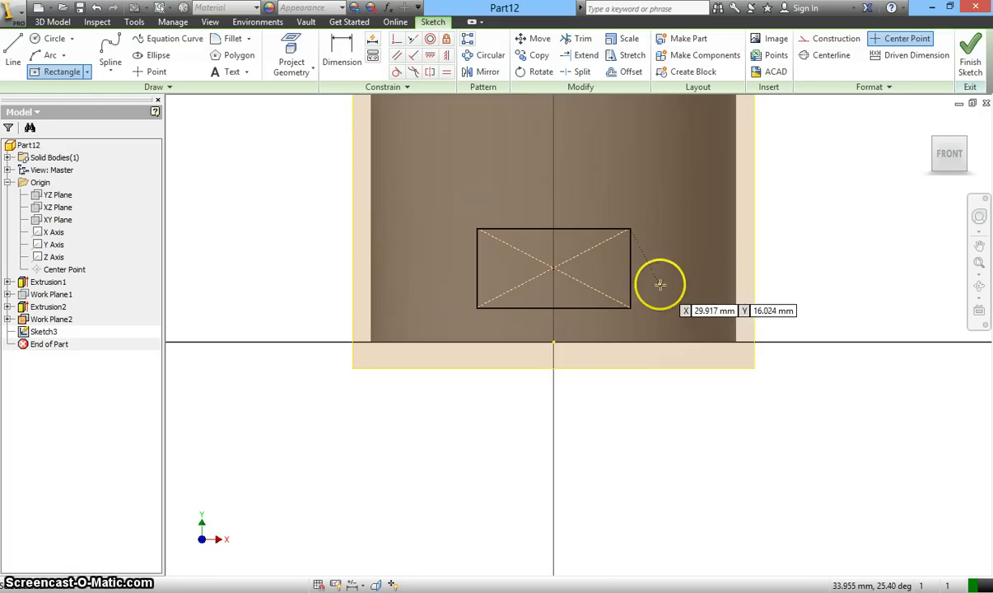
# - Dimension the rectangle's centre 25 mm above the tube's lower edge
pyautogui.click(340, 48)
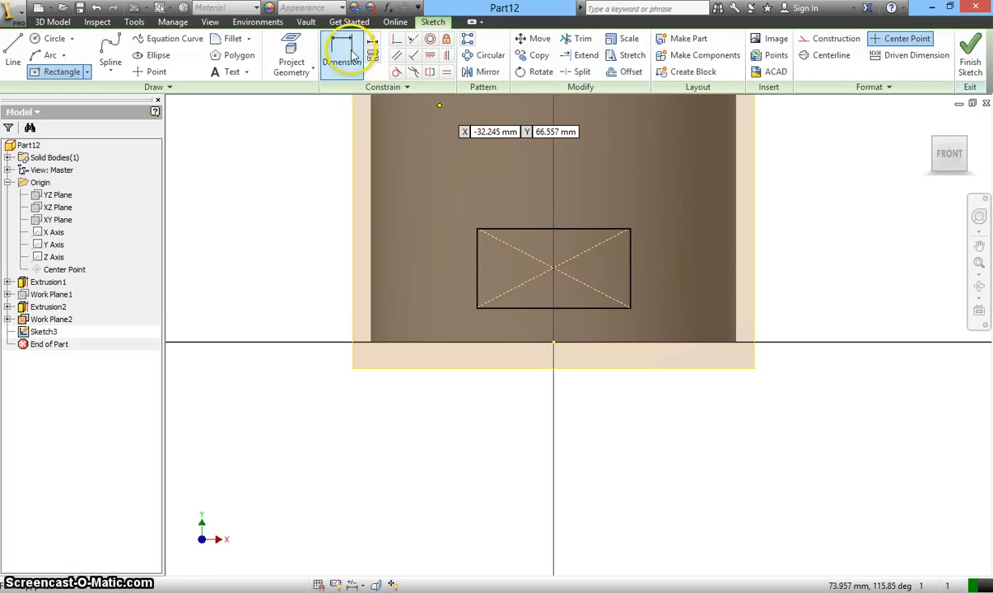
pyautogui.click(578, 343)
pyautogui.click(553, 269)
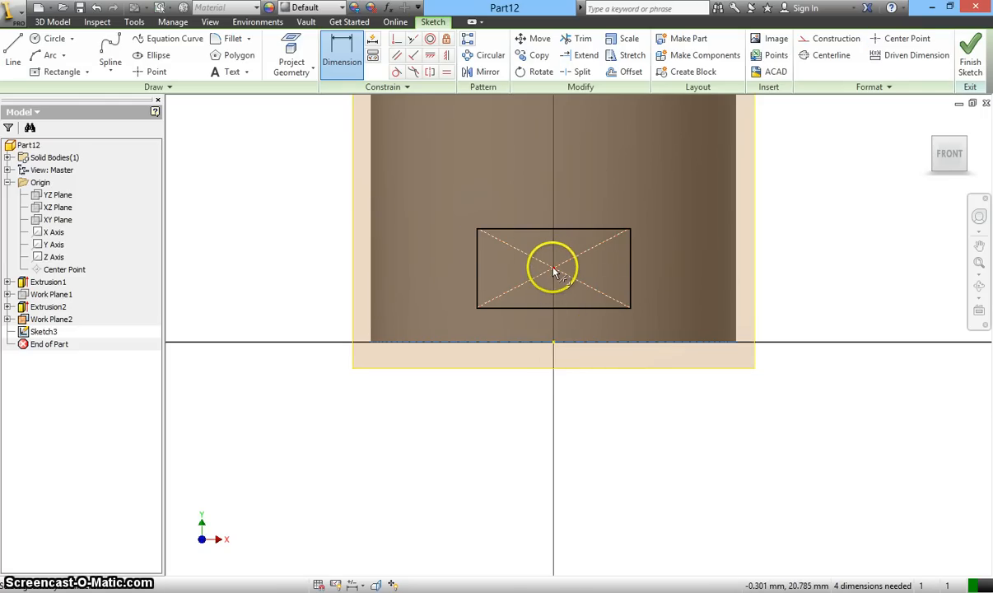
pyautogui.click(660, 279)
pyautogui.click(804, 298)
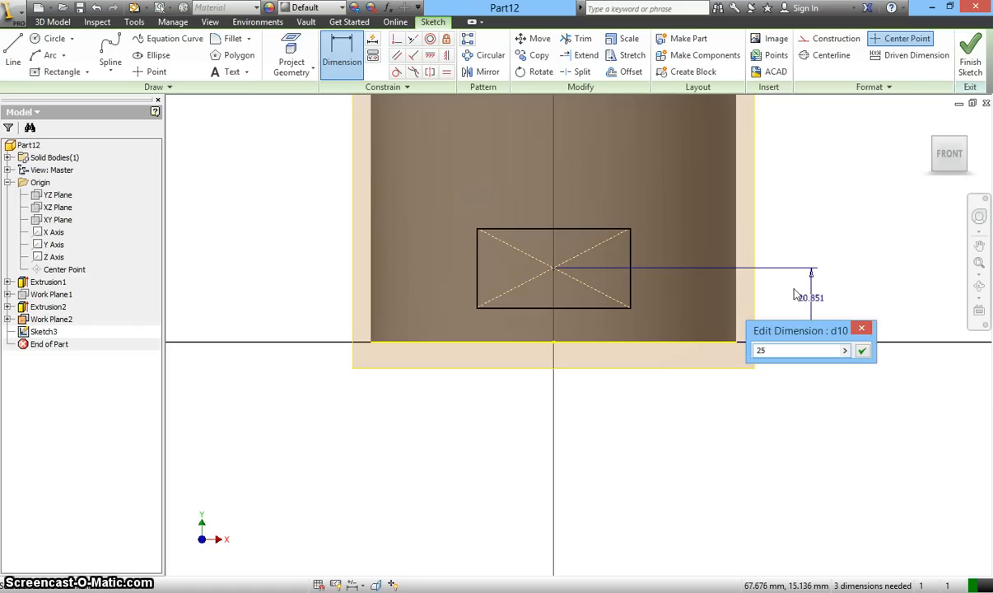
pyautogui.press('Return')
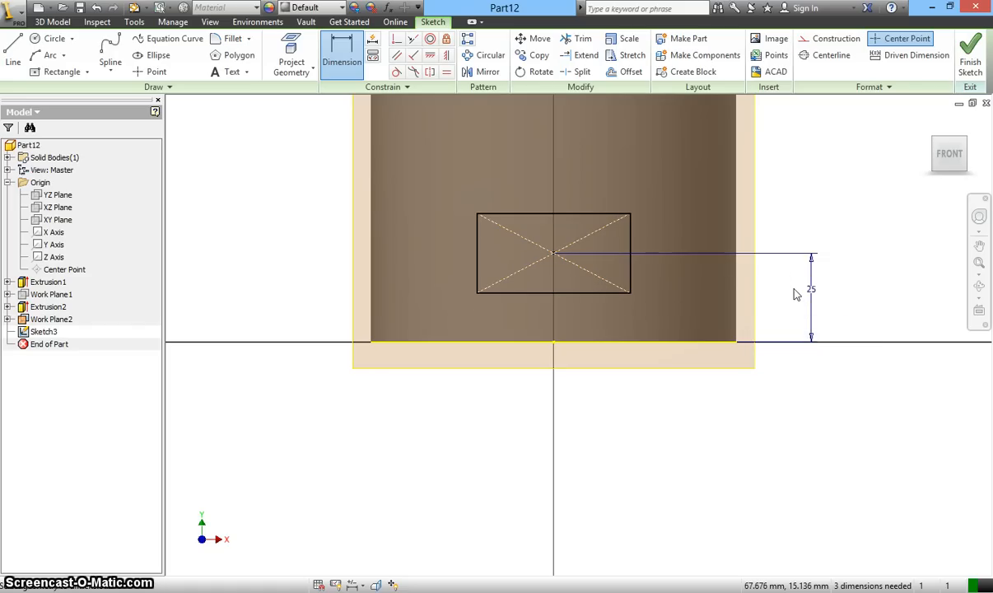
# - Dimension the rectangle 40 mm wide and 25 mm high, and finish the sketch
pyautogui.click(577, 293)
pyautogui.click(572, 428)
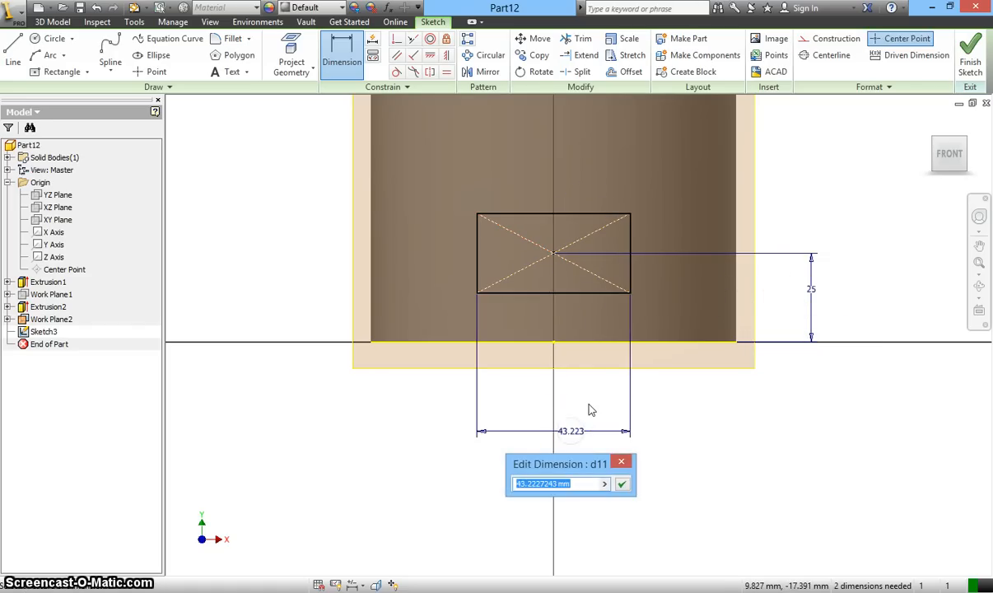
pyautogui.press('Return')
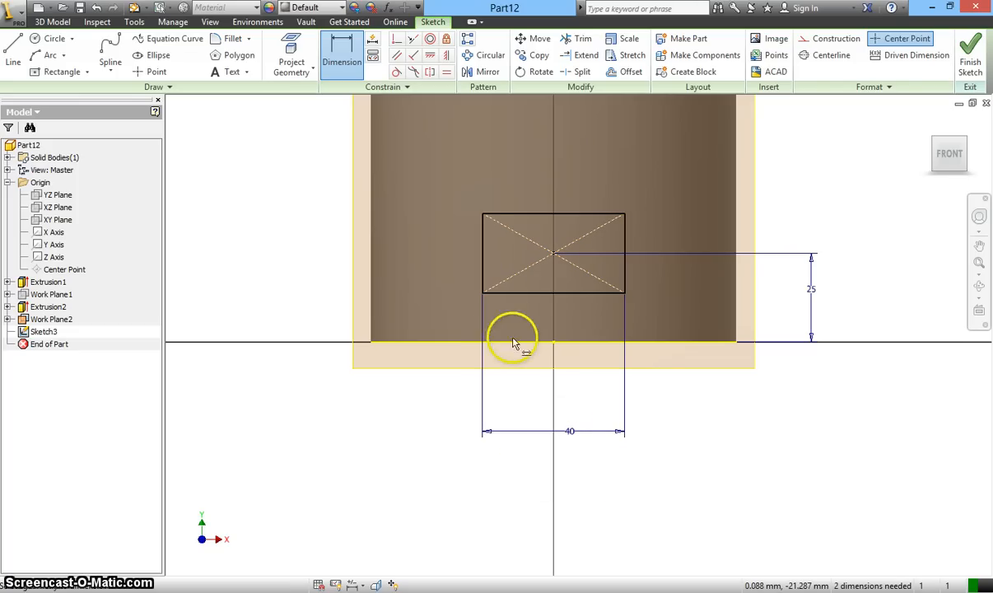
pyautogui.click(484, 252)
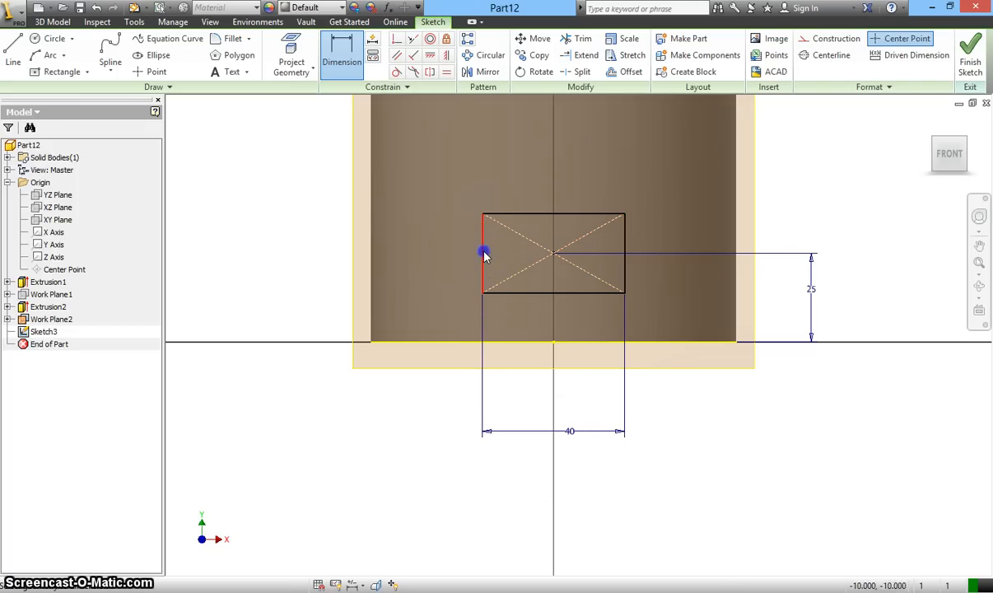
pyautogui.click(340, 257)
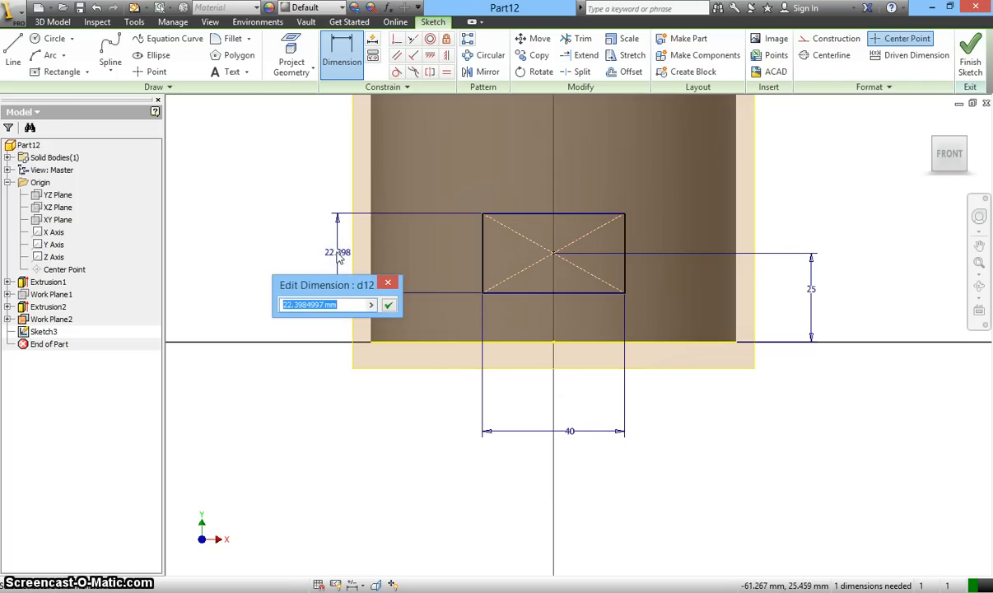
pyautogui.press('Return')
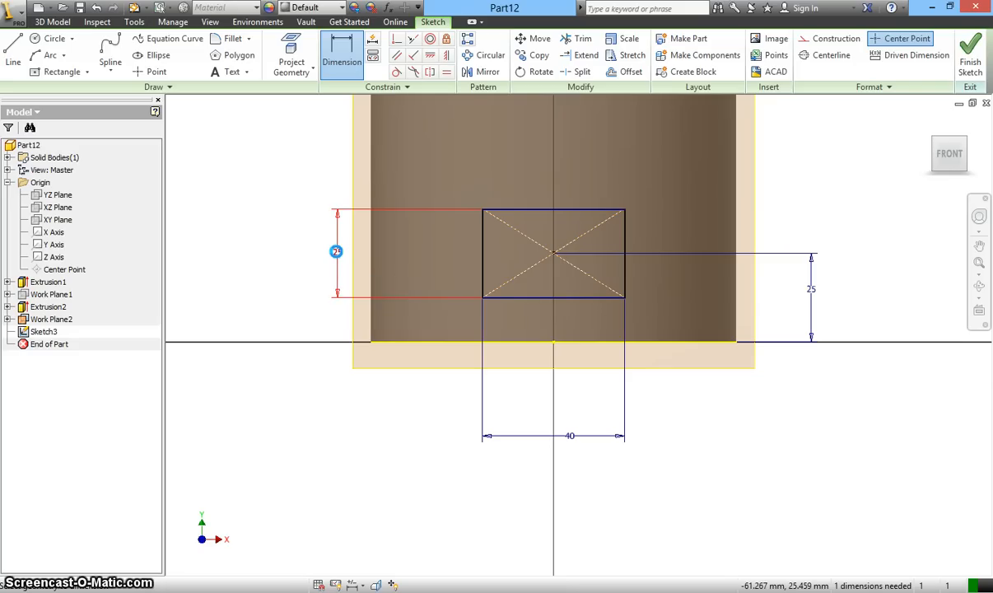
pyautogui.click(970, 59)
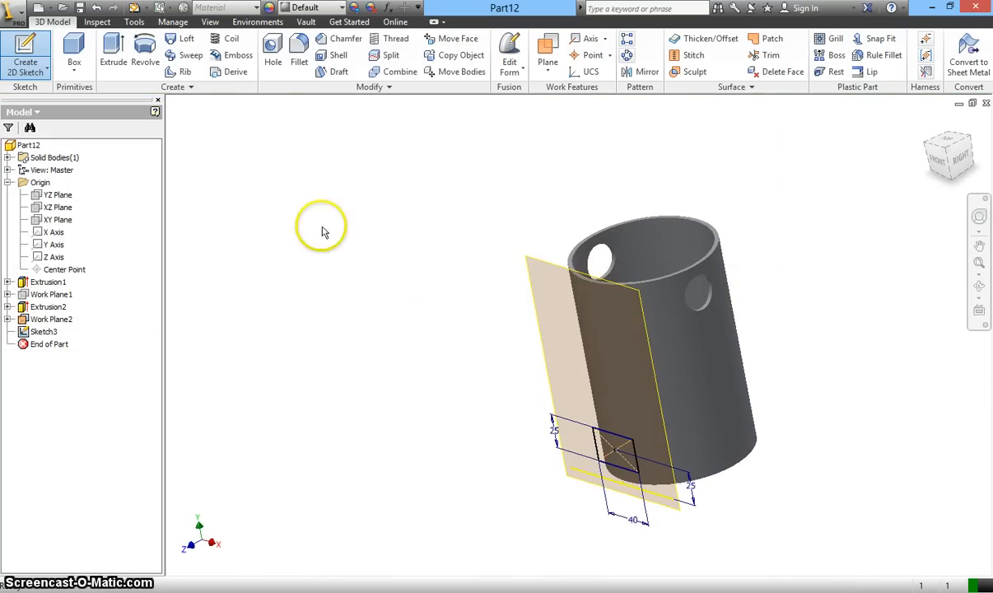
# - Extrude the rectangle as a cut 50 mm into the tube, opening only the front wall
pyautogui.click(114, 53)
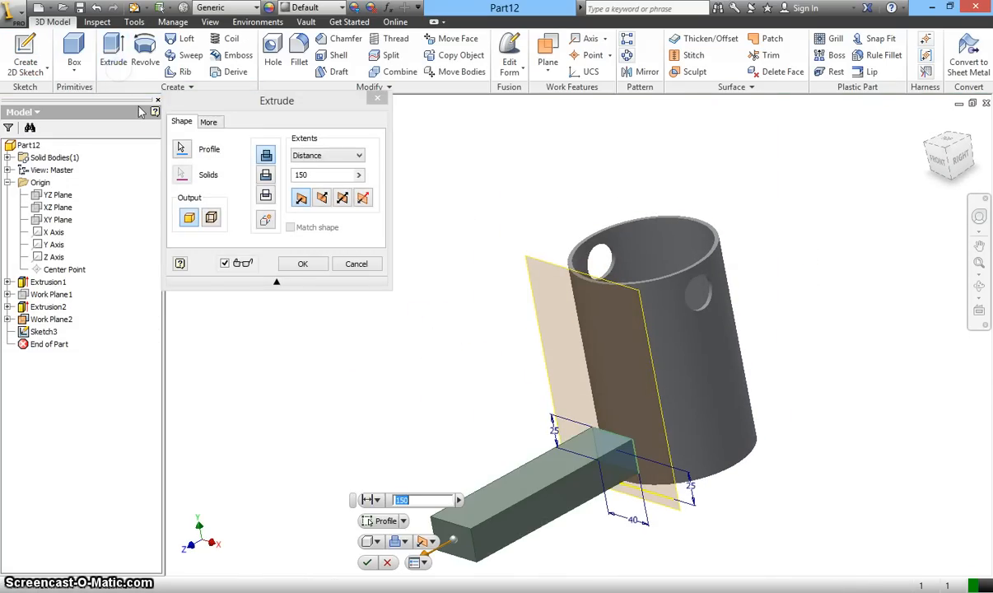
pyautogui.click(267, 174)
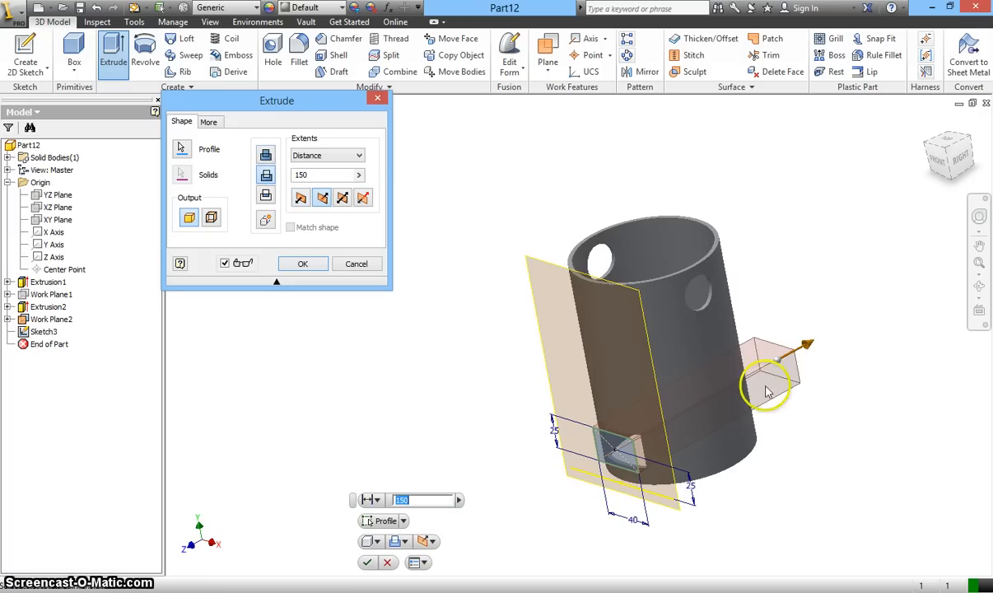
pyautogui.click(285, 182)
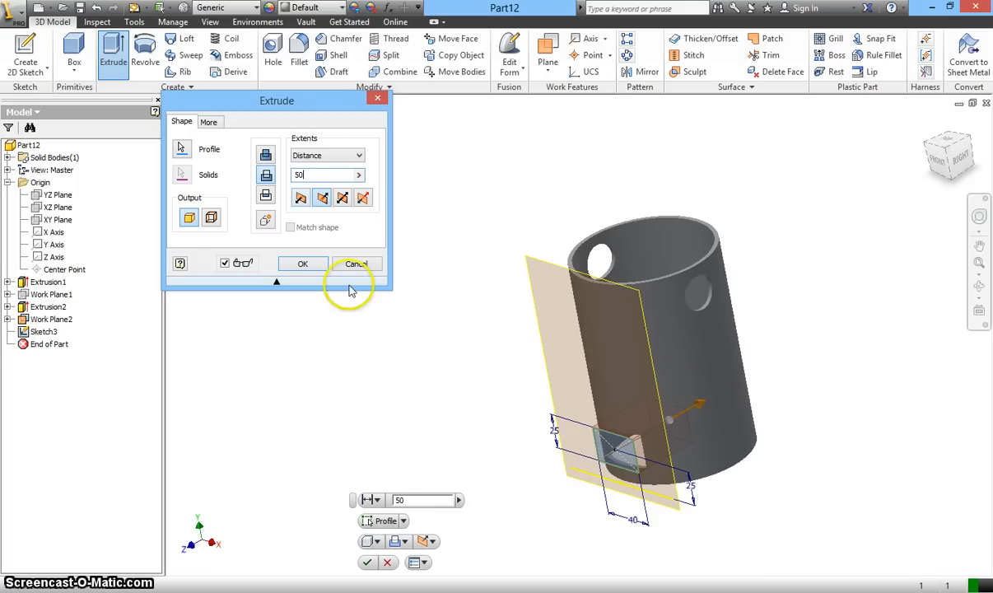
pyautogui.click(307, 263)
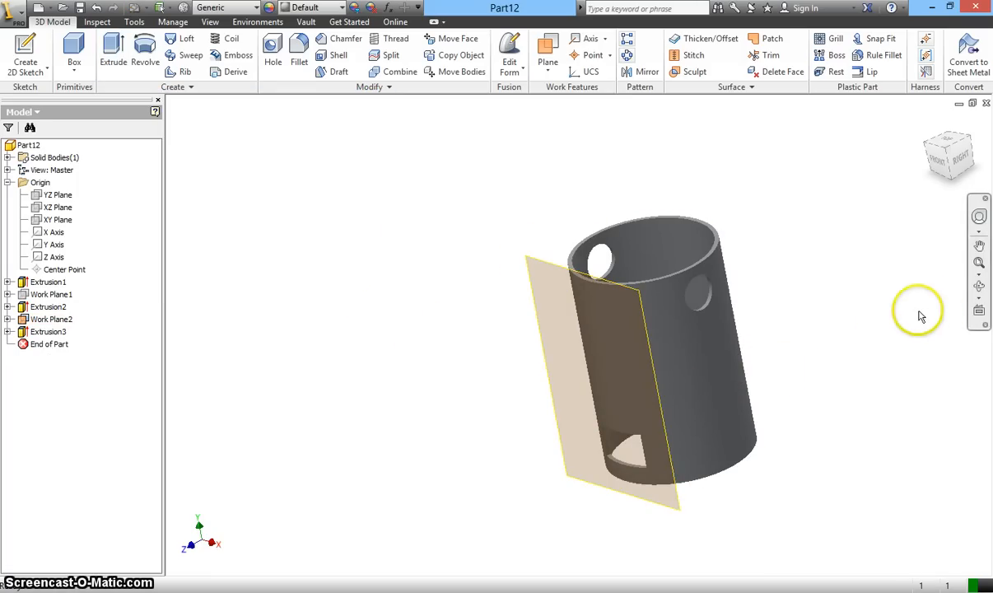
# - Turn off the visibility of the work plane in front of the tube and inspect the rectangular opening
pyautogui.rightClick(529, 257)
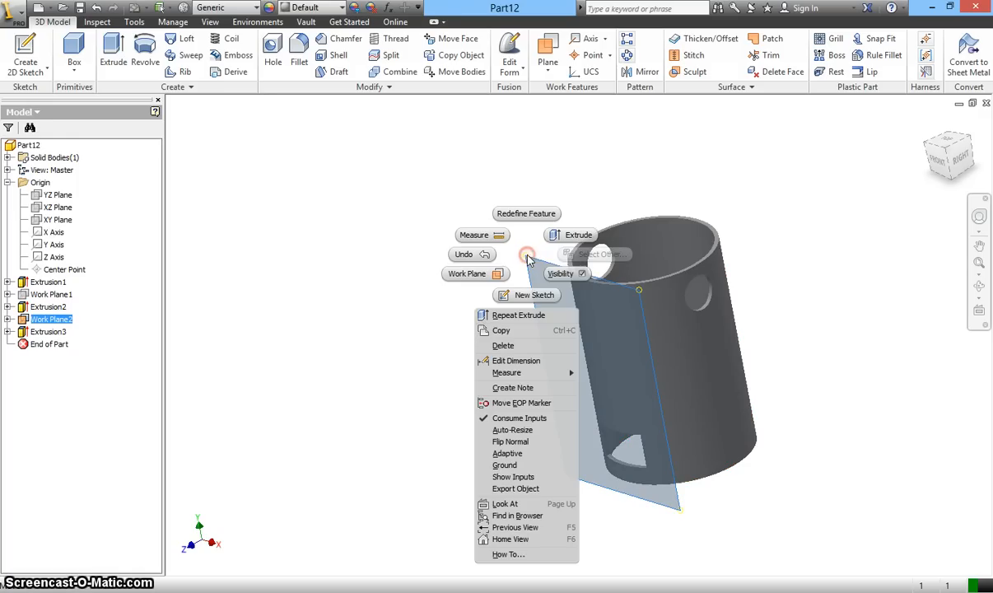
pyautogui.click(581, 277)
pyautogui.click(979, 287)
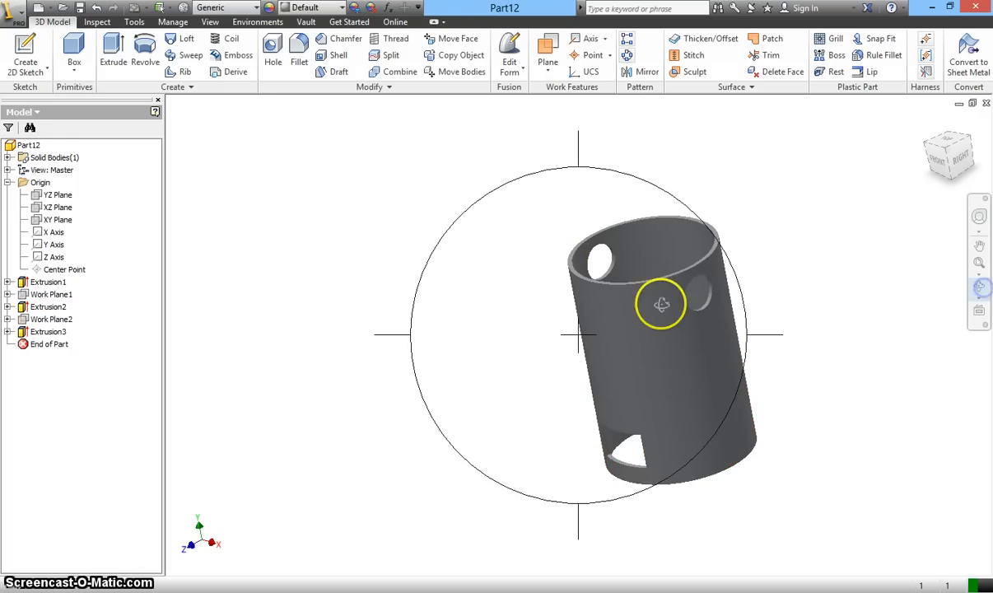
pyautogui.moveTo(661, 304); pyautogui.dragTo(707, 403)
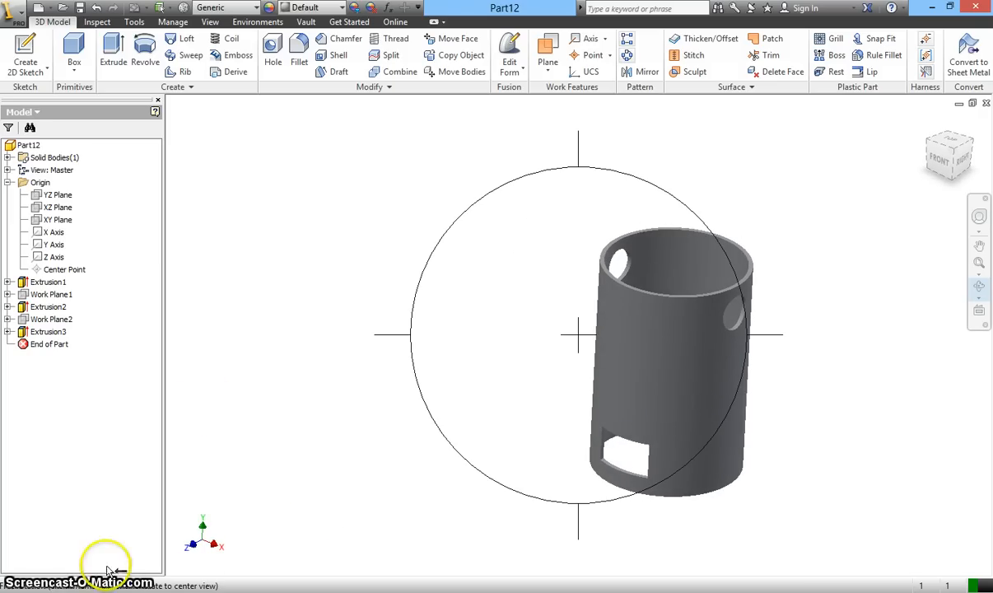